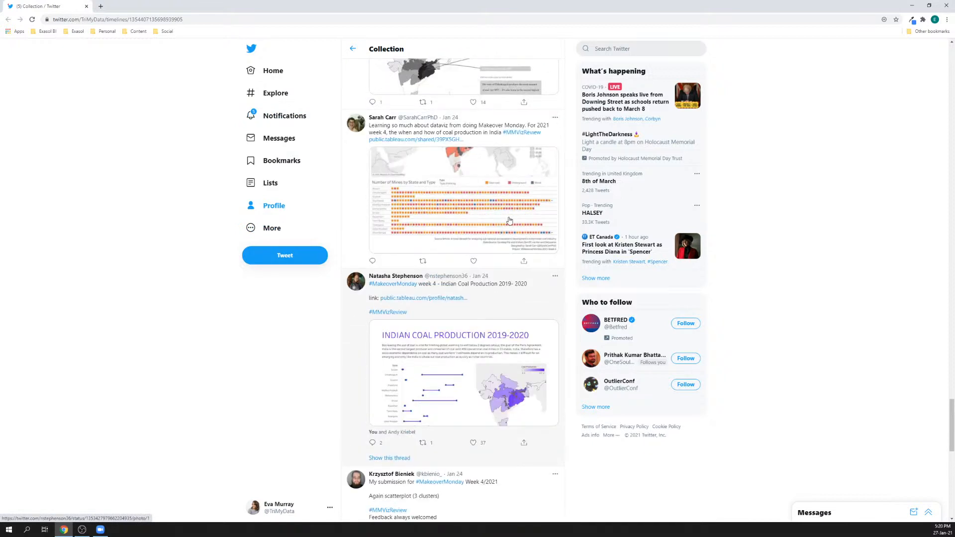
Open the Tableau Public dashboard linked in the tweet about the when and how of Indian coal production and view it full screen, enlarged
middle_click(448, 141)
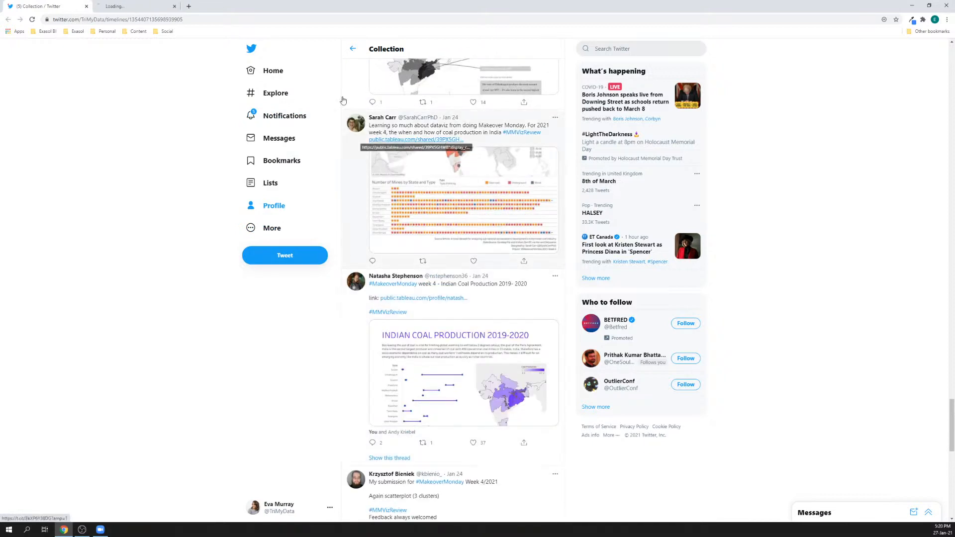
left_click(109, 8)
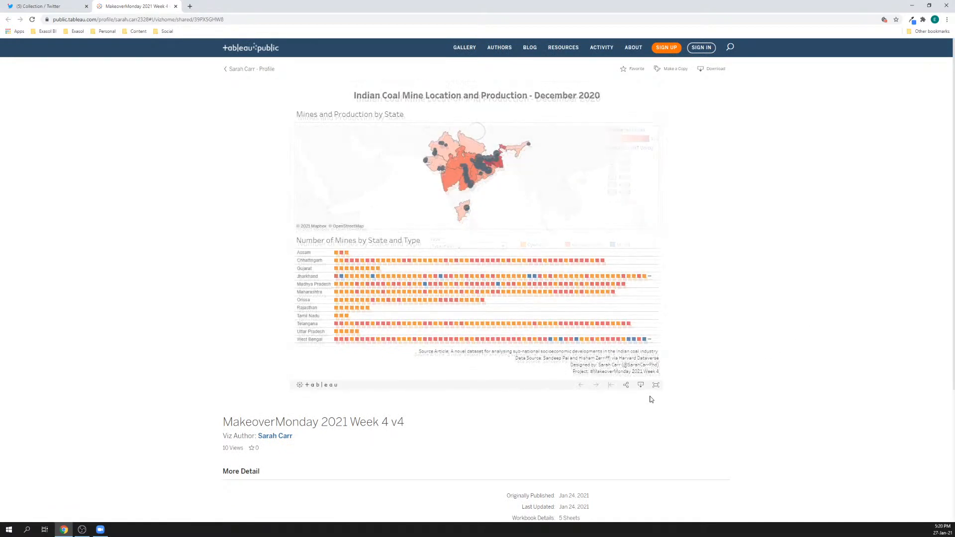
left_click(656, 386)
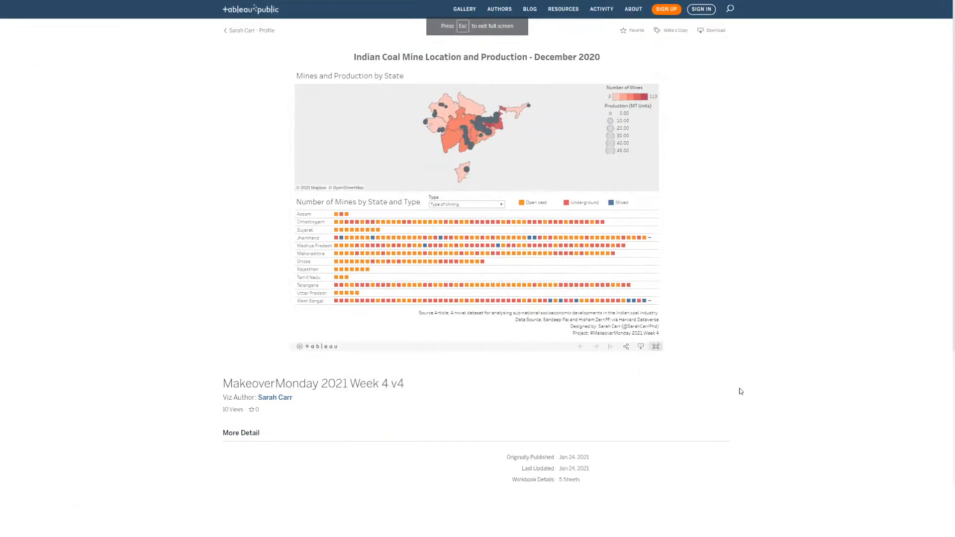
key("ctrl+plus")
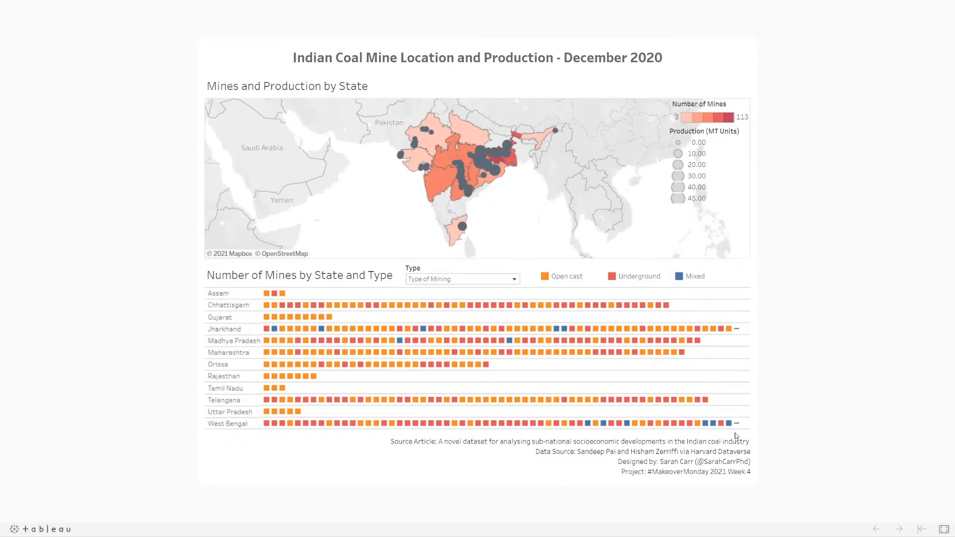
Leave the full-screen view and download the dashboard as a Tableau Workbook in the Current version
key("Escape")
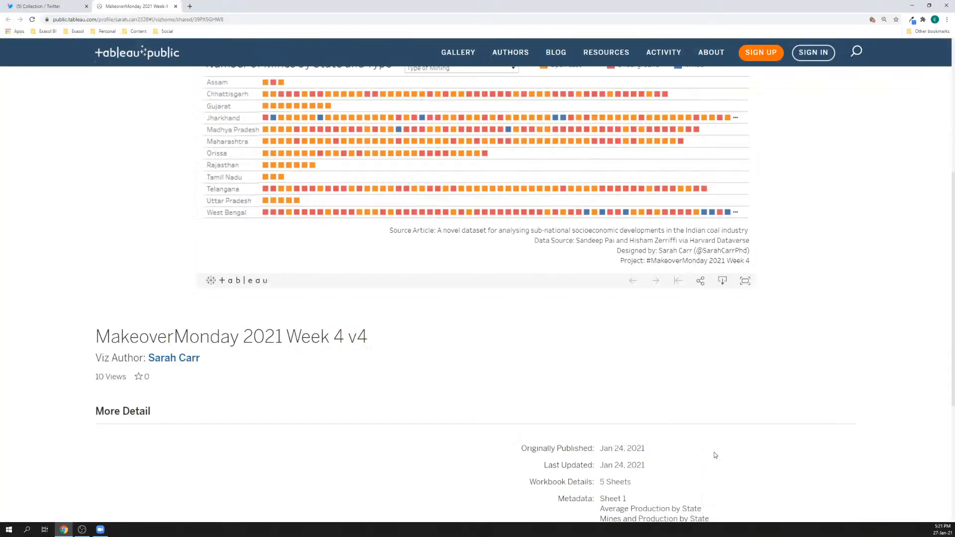
left_click(723, 280)
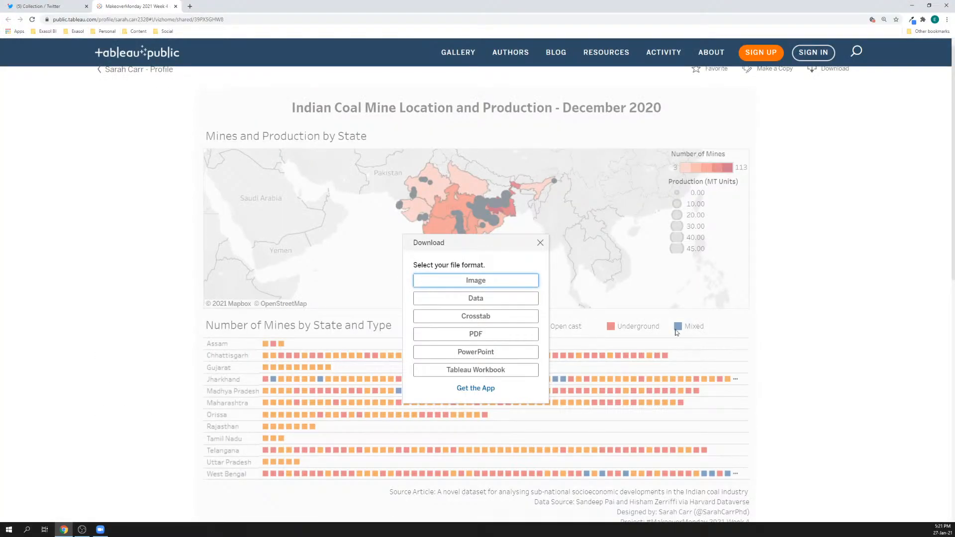
left_click(478, 371)
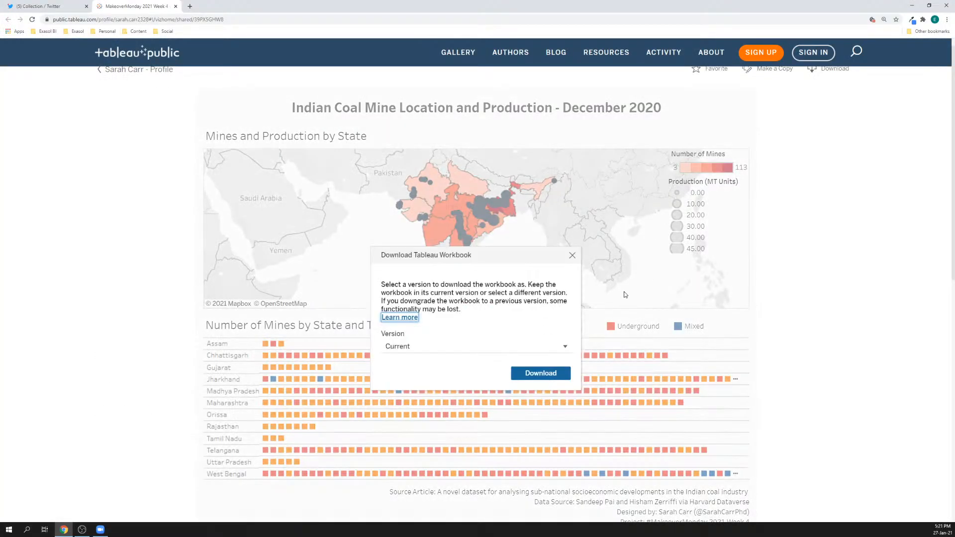
left_click(528, 374)
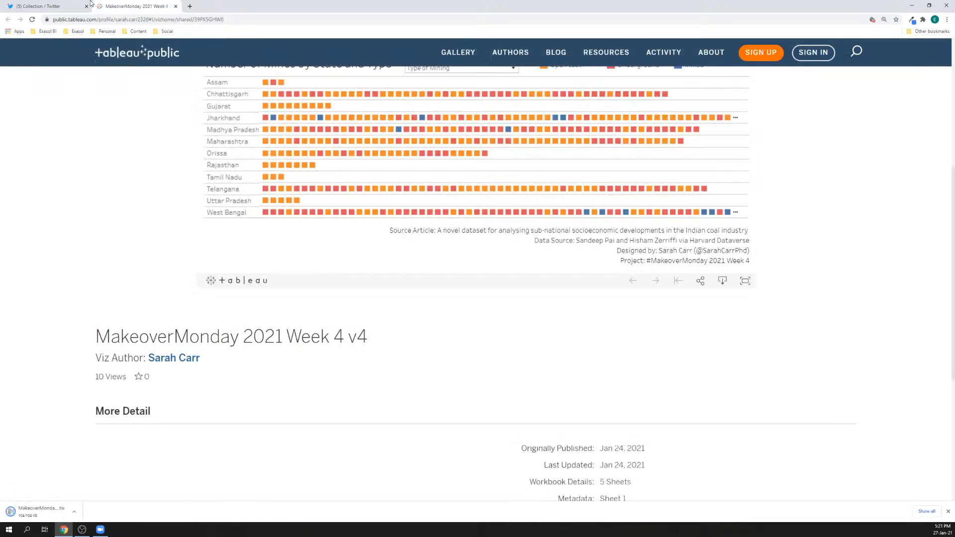
scroll(818, 316, "up", 2)
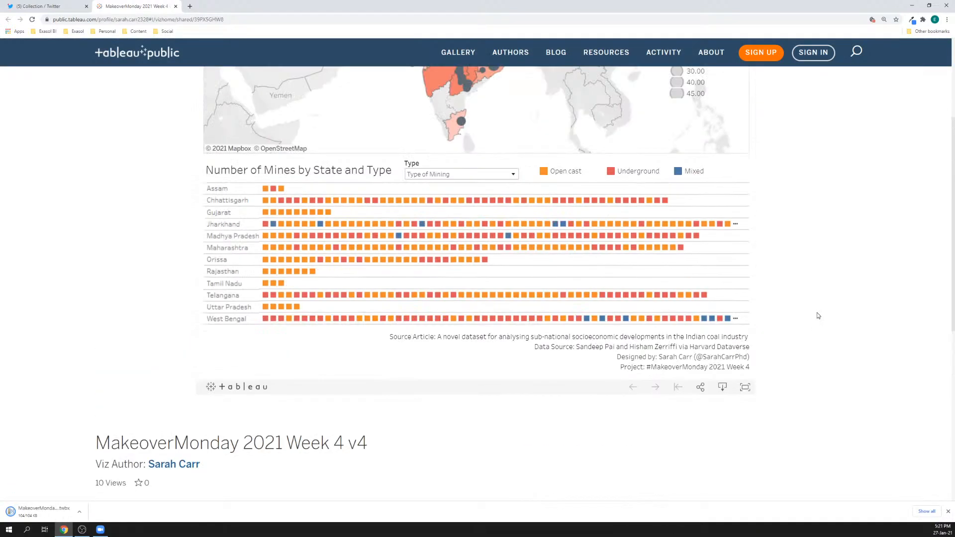
scroll(816, 313, "up", 2)
mouse_move(493, 413)
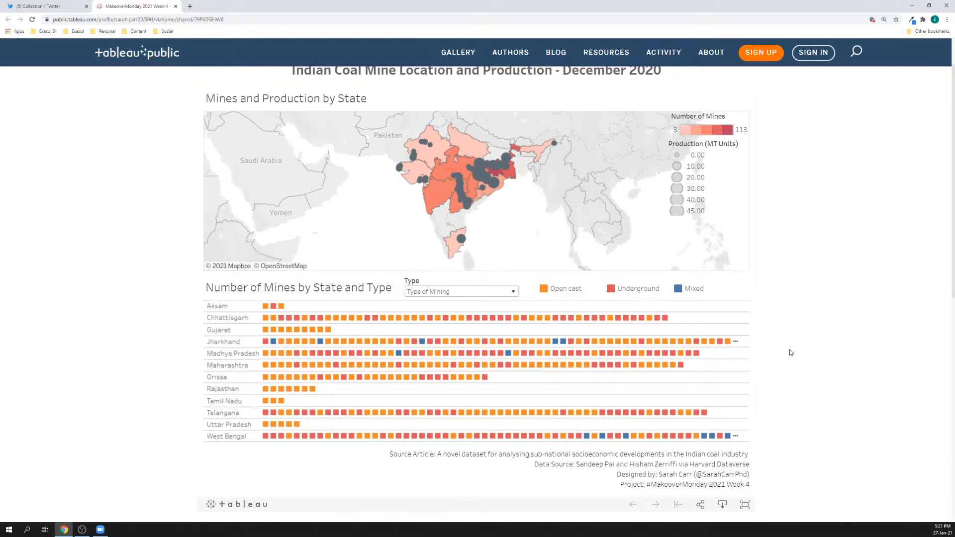
mouse_move(660, 436)
scroll(794, 305, "up", 1)
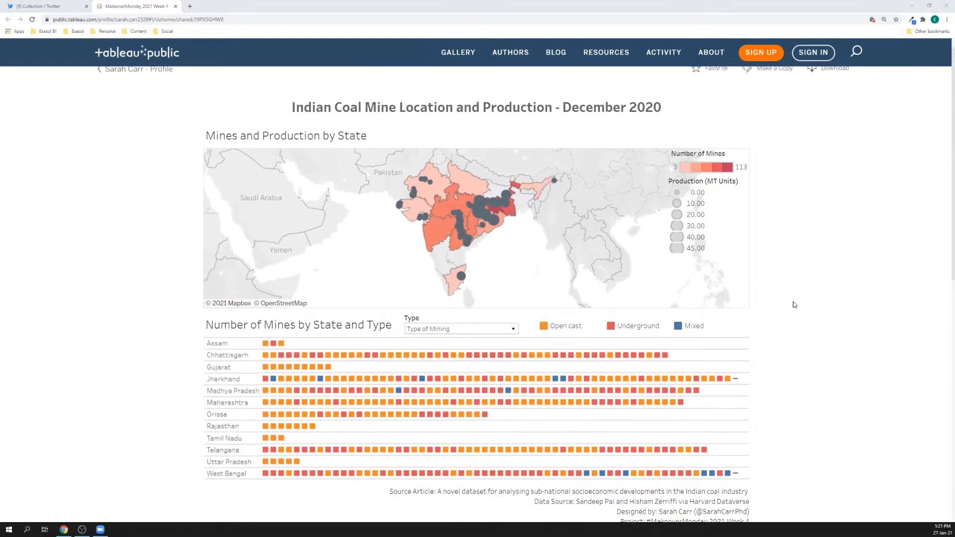
scroll(794, 305, "down", 2)
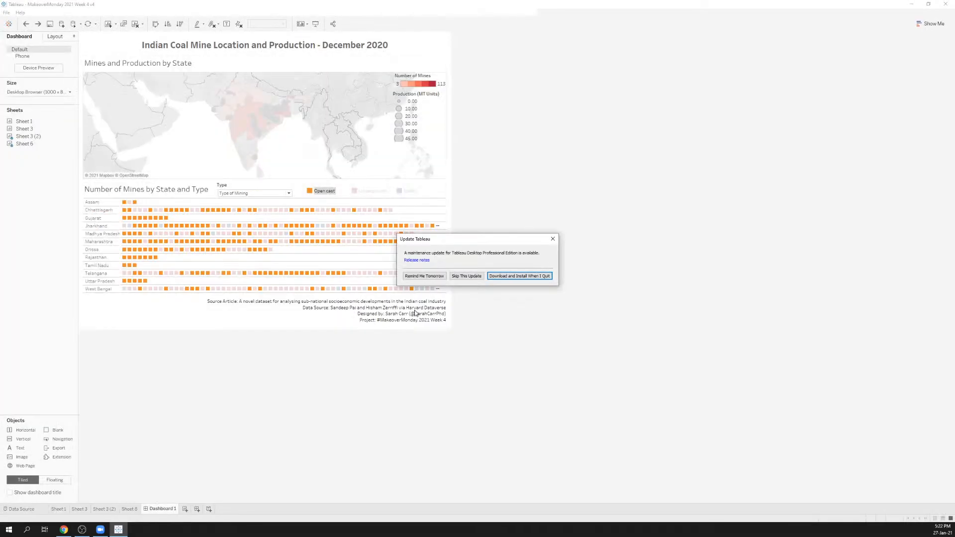
Schedule the maintenance update to install on quitting and clear the Open cast highlight from the mining-type legend
left_click(521, 277)
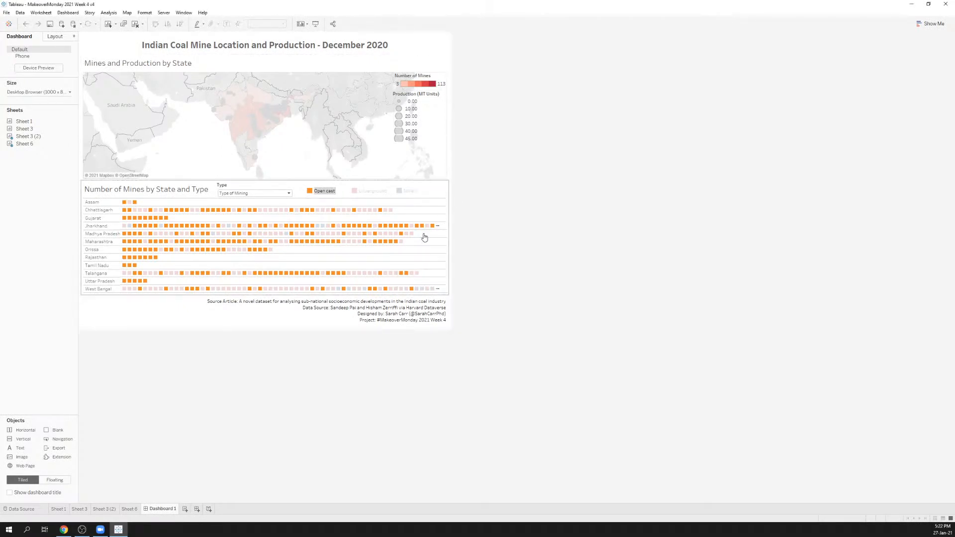
left_click(331, 194)
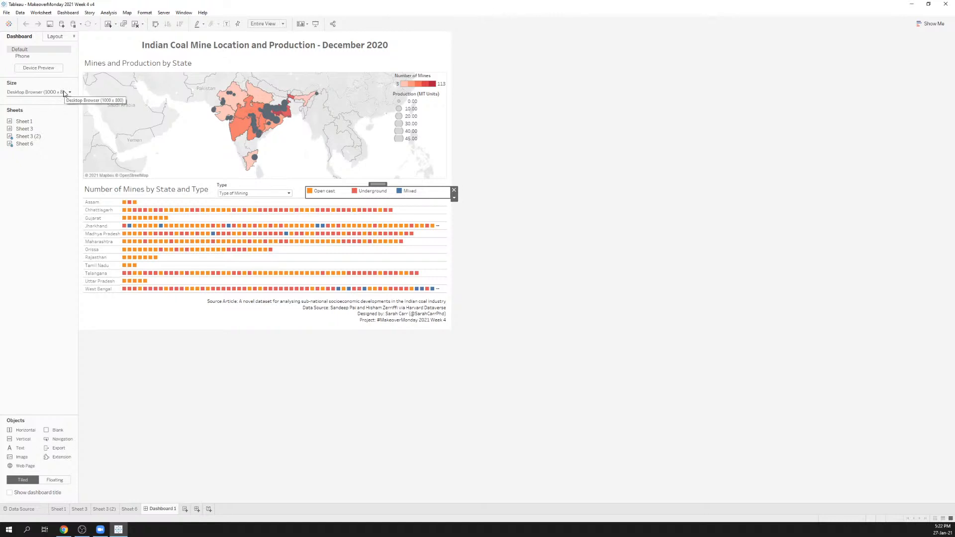
Shorten the floating Type parameter control so that it ends just below its selection field
left_click(275, 193)
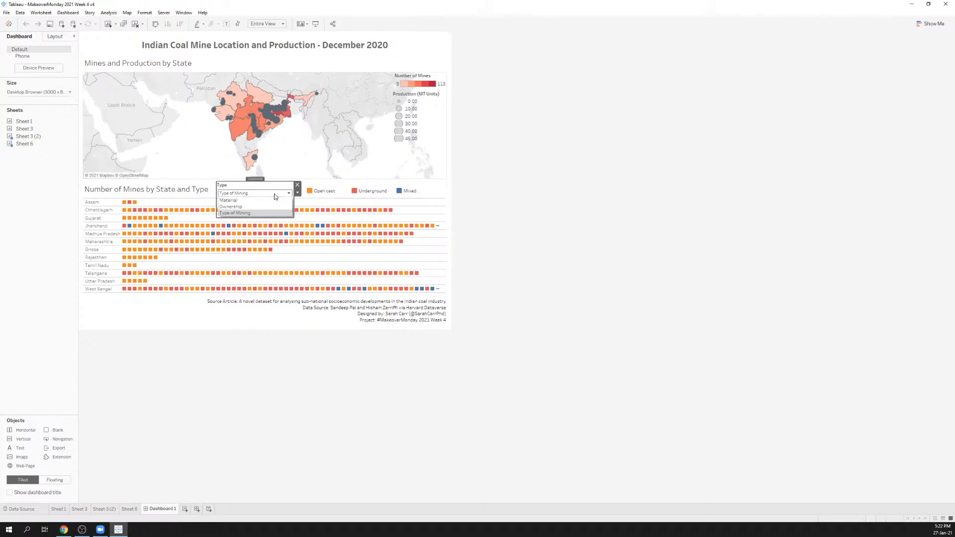
left_click(275, 197)
left_click_drag(24, 143, 300, 228)
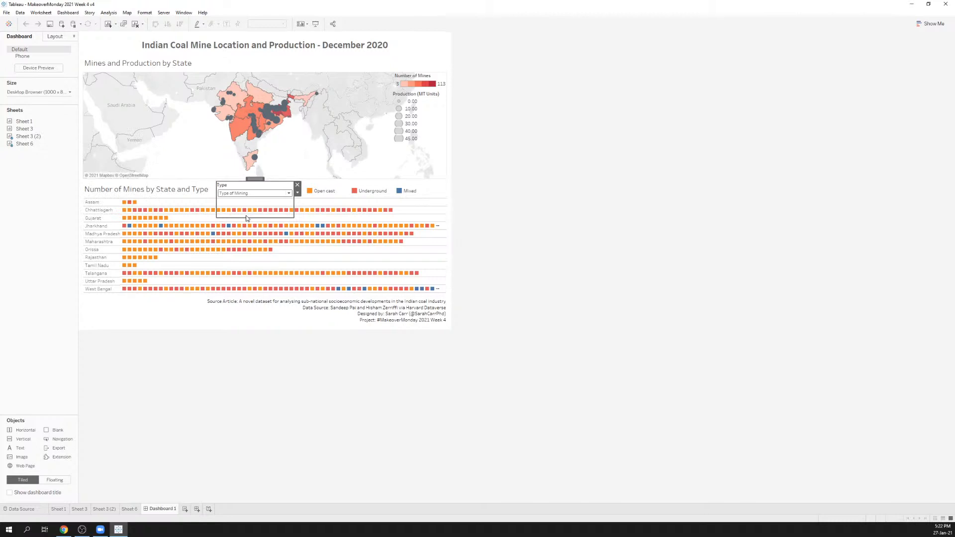
left_click_drag(246, 218, 261, 203)
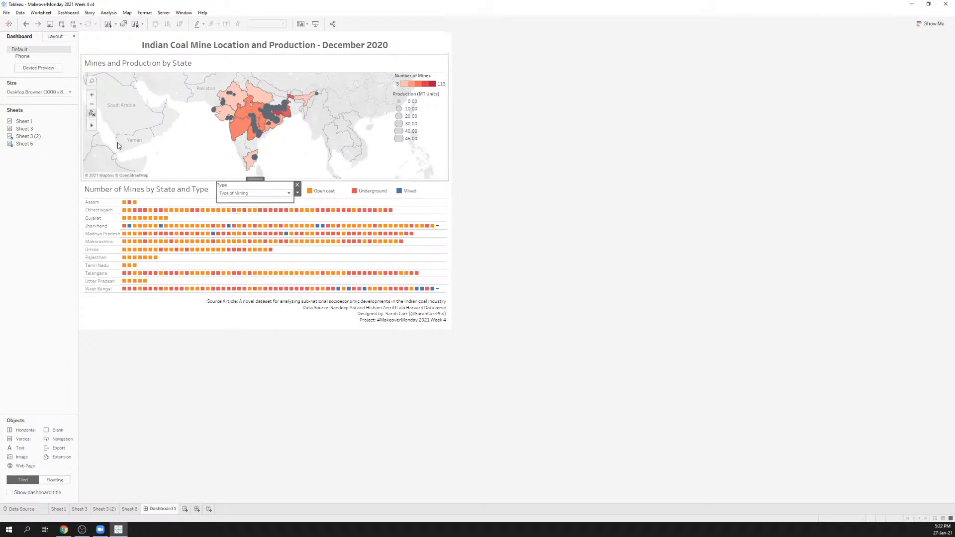
Increase the dashboard's fixed custom height to 1000 px, keeping the width at 1000 px
left_click(52, 93)
left_click(73, 135)
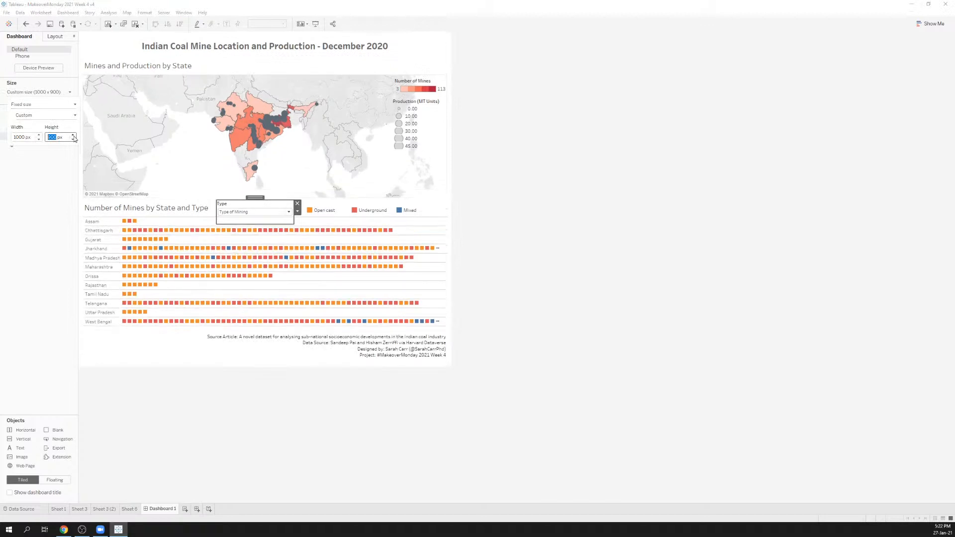
left_click(73, 135)
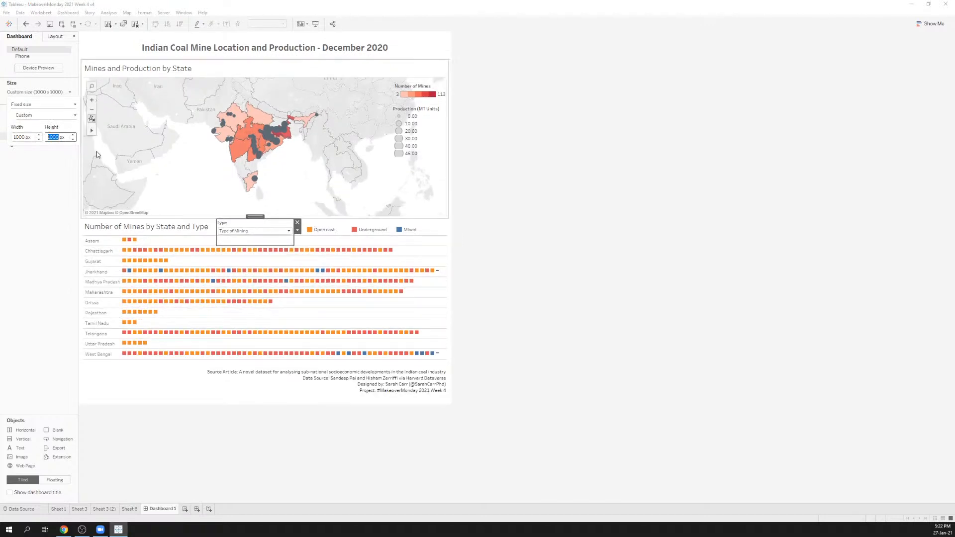
Try to insert a blank object near the map and extend the map's upper edge towards the title
left_click_drag(59, 430, 96, 218)
left_click(205, 50)
left_click(222, 83)
left_click_drag(264, 62, 264, 48)
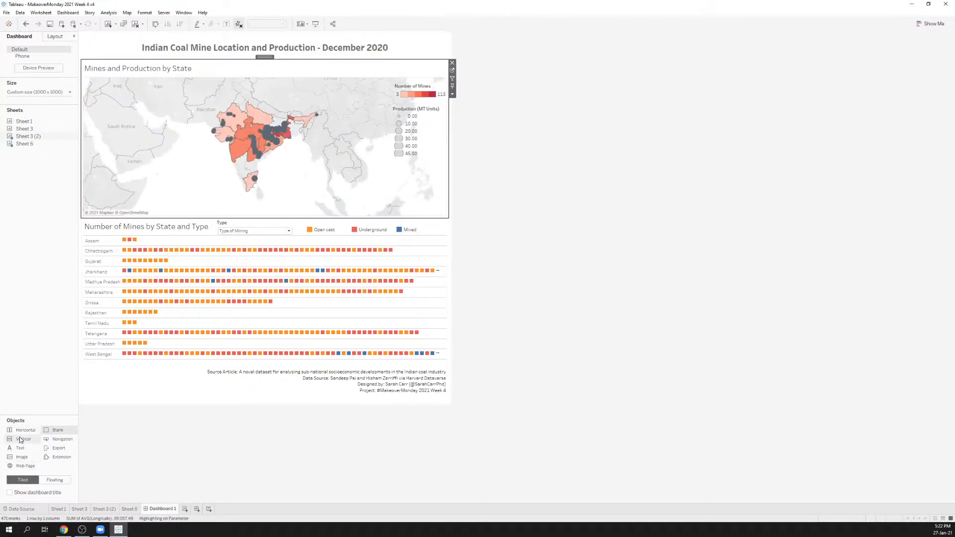
Try to add a horizontal container above the dashboard title and move the title text into it
left_click_drag(22, 430, 139, 46)
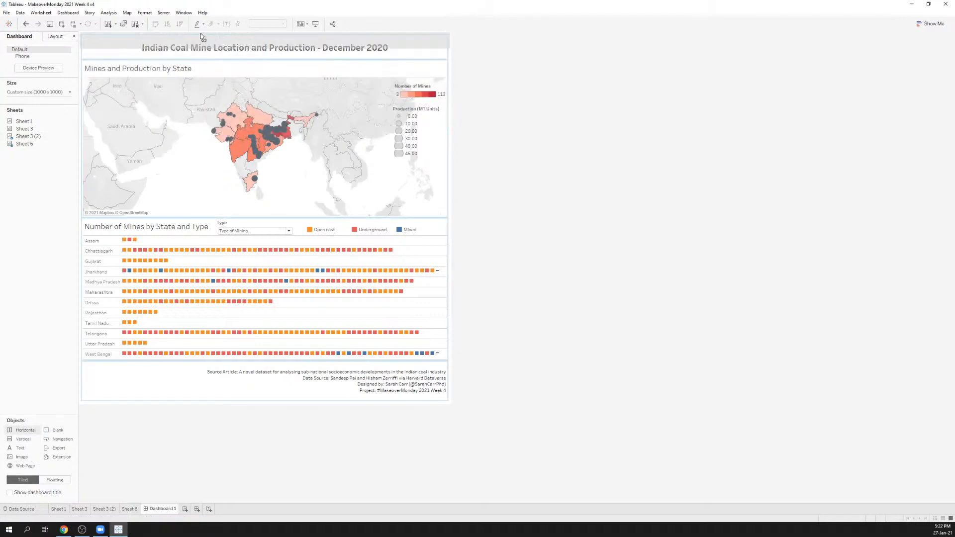
left_click(244, 52)
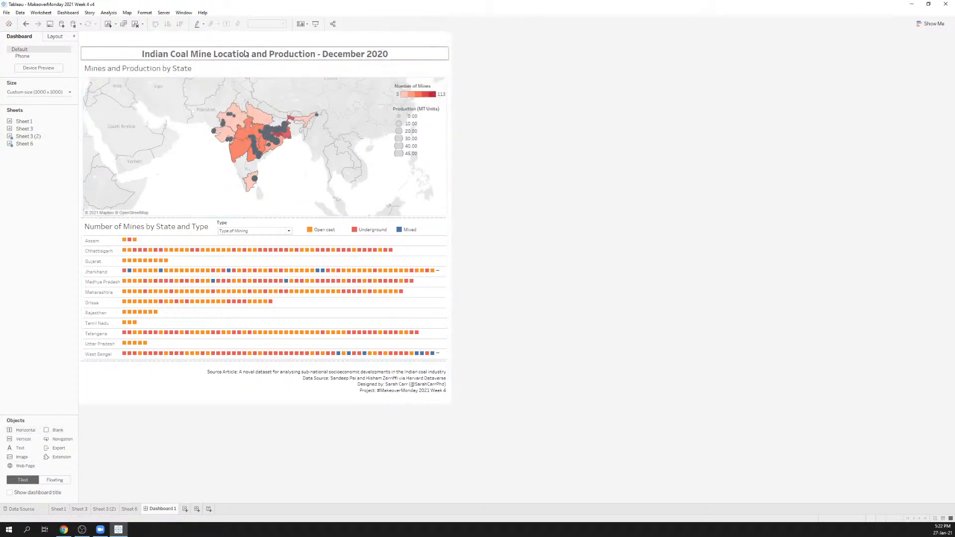
left_click_drag(258, 44, 266, 55)
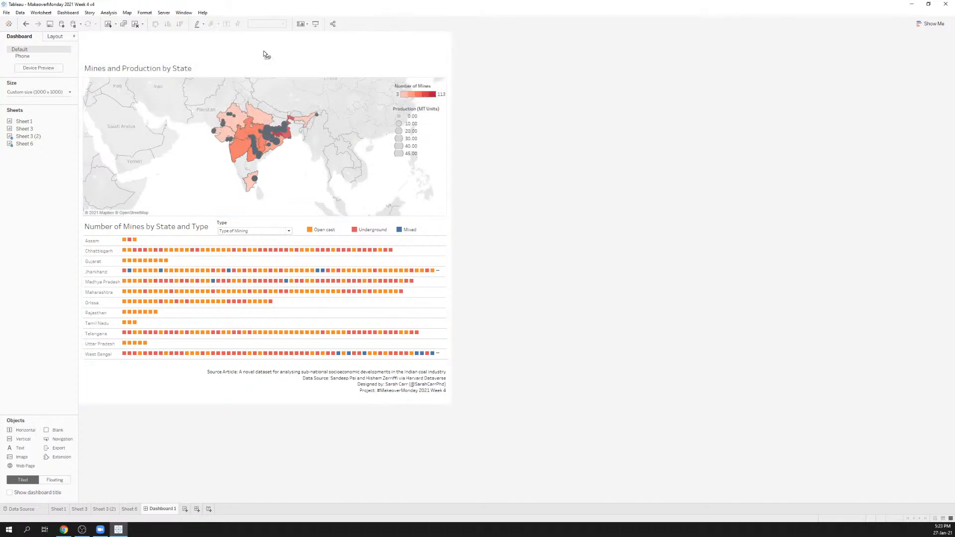
Undo the container and title changes and the last increase of the dashboard height
key("ctrl+z")
key("ctrl+z")
key("ctrl+z")
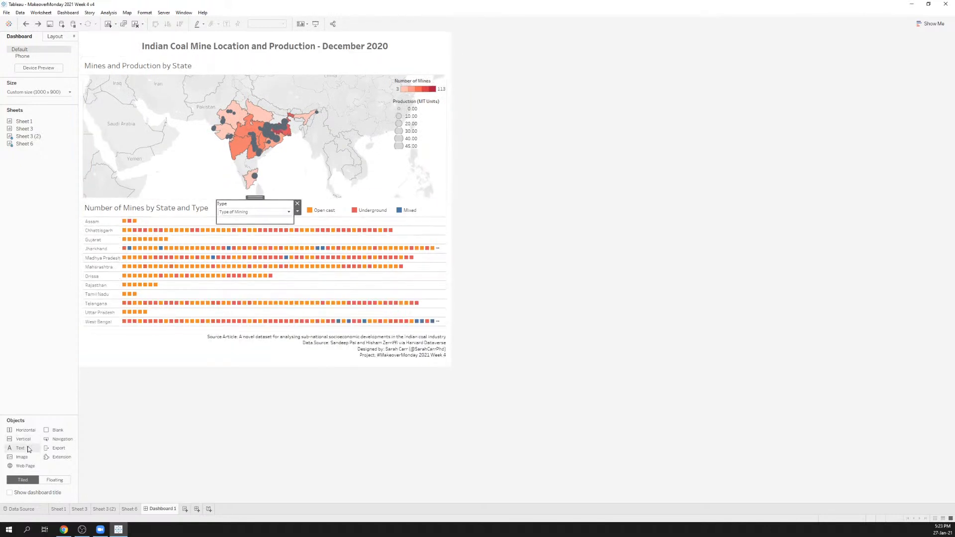
Reduce the title area's height above the map and compress the mine chart upward, enlarging the credits text area beneath it
left_click_drag(28, 449, 256, 55)
left_click(259, 139)
left_click_drag(264, 126, 264, 81)
left_click(266, 41)
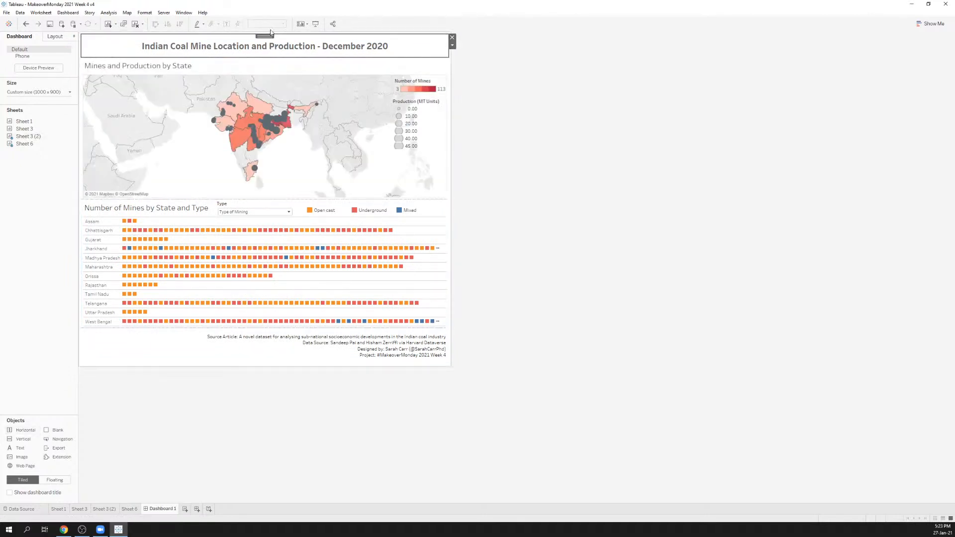
left_click_drag(264, 34, 246, 81)
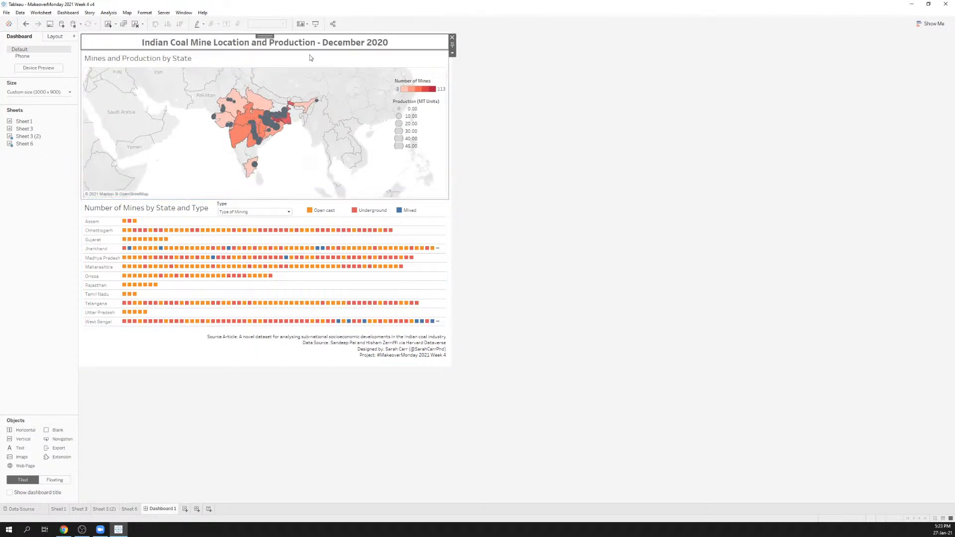
left_click(266, 202)
left_click_drag(264, 199, 263, 187)
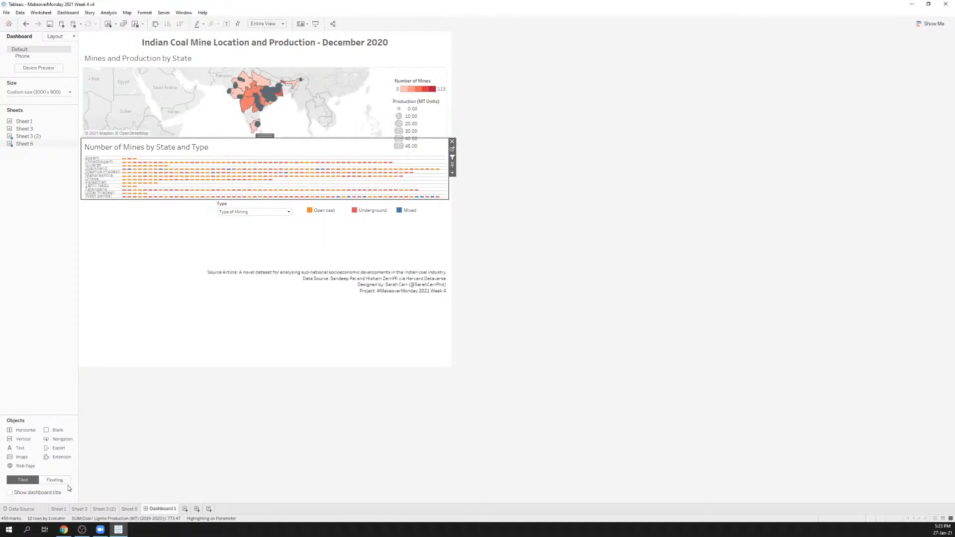
Copy the text of the source credits block and show a caption on the Number of Mines by State and Type chart
left_click(264, 243)
double_click(373, 286)
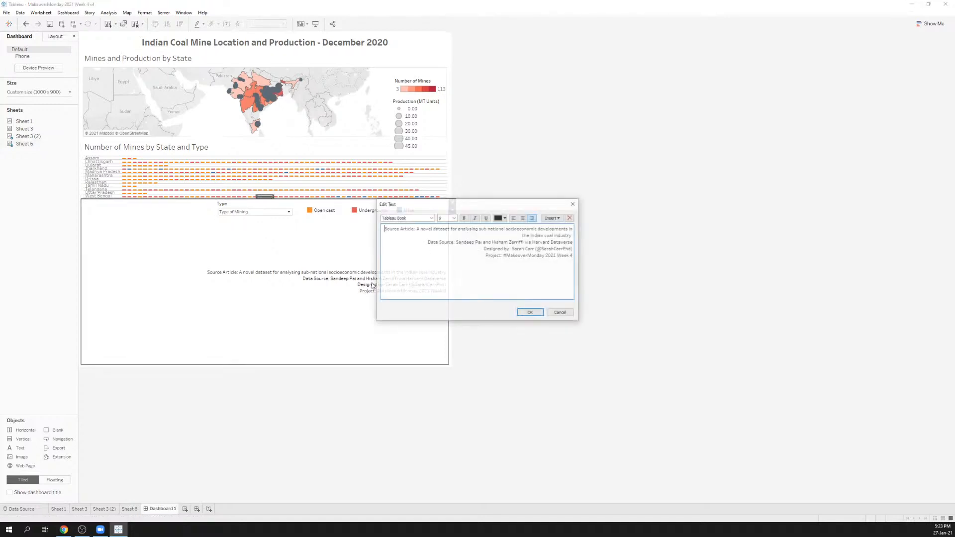
left_click(267, 144)
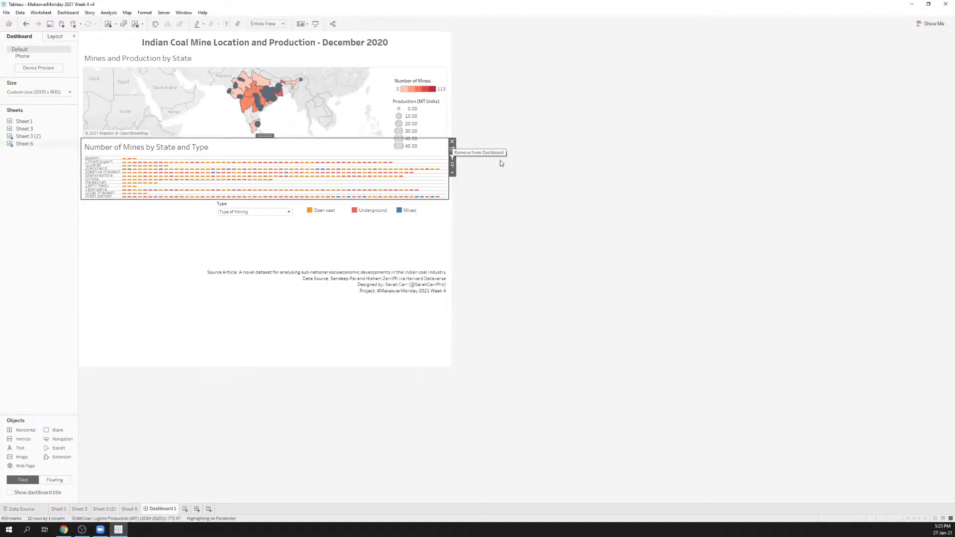
left_click(452, 173)
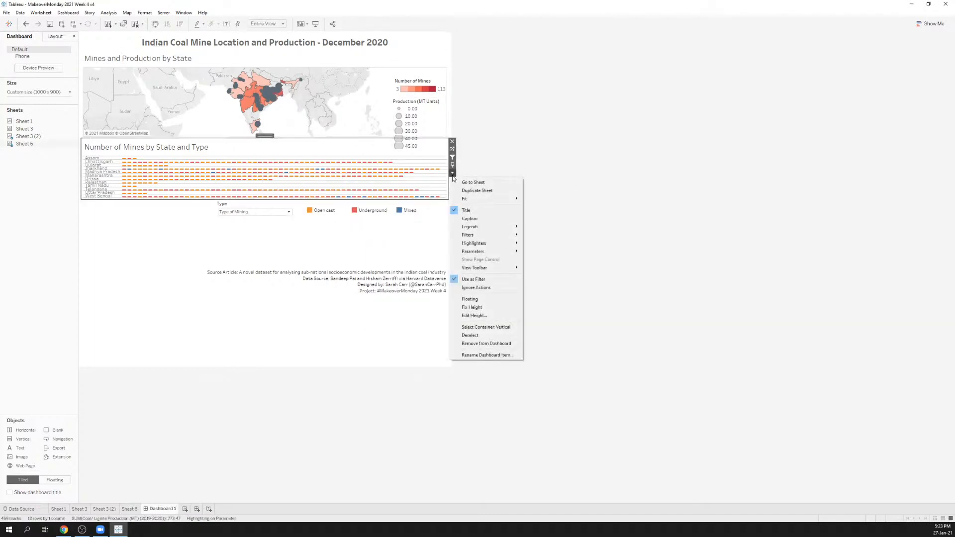
left_click(470, 219)
Replace the mine chart's caption with the copied source credits, centre-aligned, and remove the separate credits text block from the dashboard
double_click(262, 195)
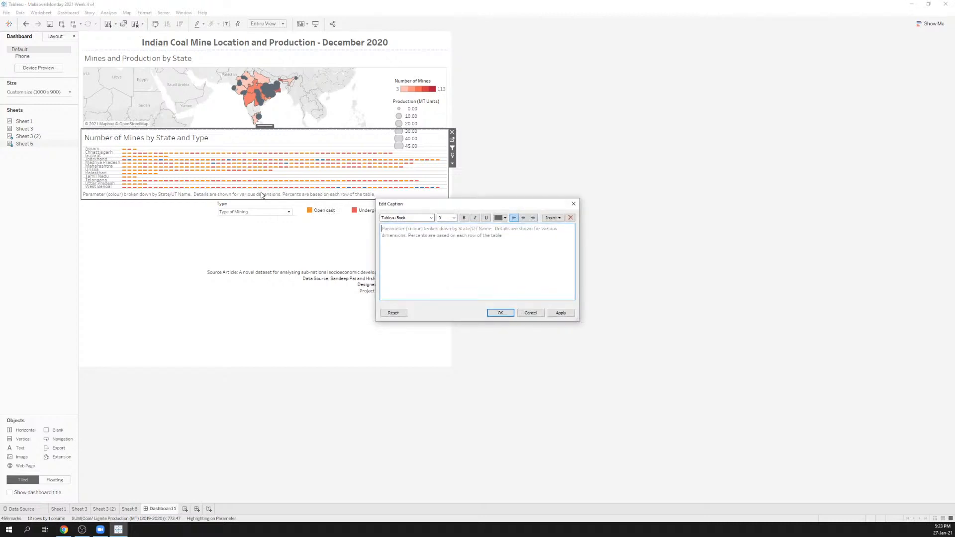
type("Source Article: A novel dataset for analysing sub-national socioeconomic developments in the Indian coal industry Data Source: Sandeep Pai and Hisham Zerriffi via Harvard Dataverse Designed by: Sarah Carr (@SarahCarrPhd) Project: #MakeoverMonday 2021 Week 4")
key("ctrl+a")
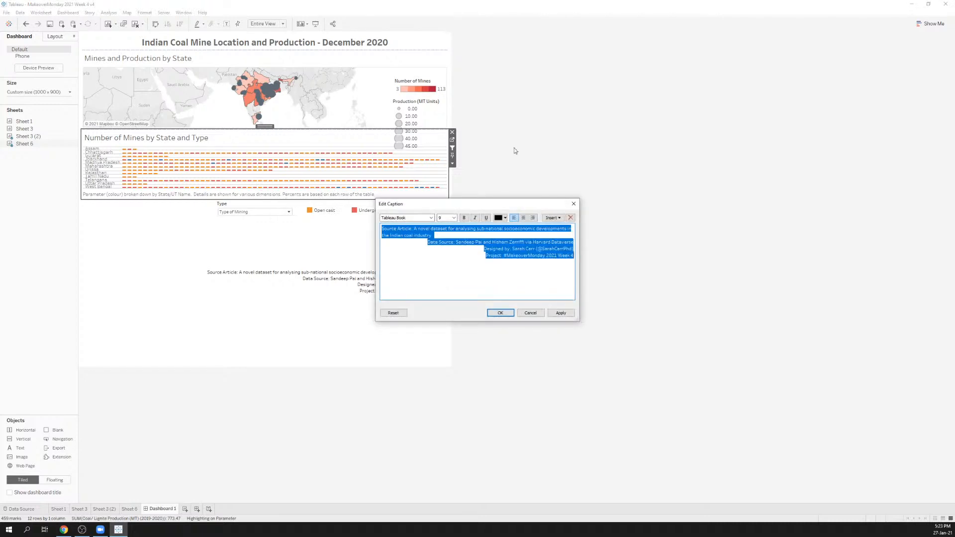
left_click(523, 218)
left_click(500, 313)
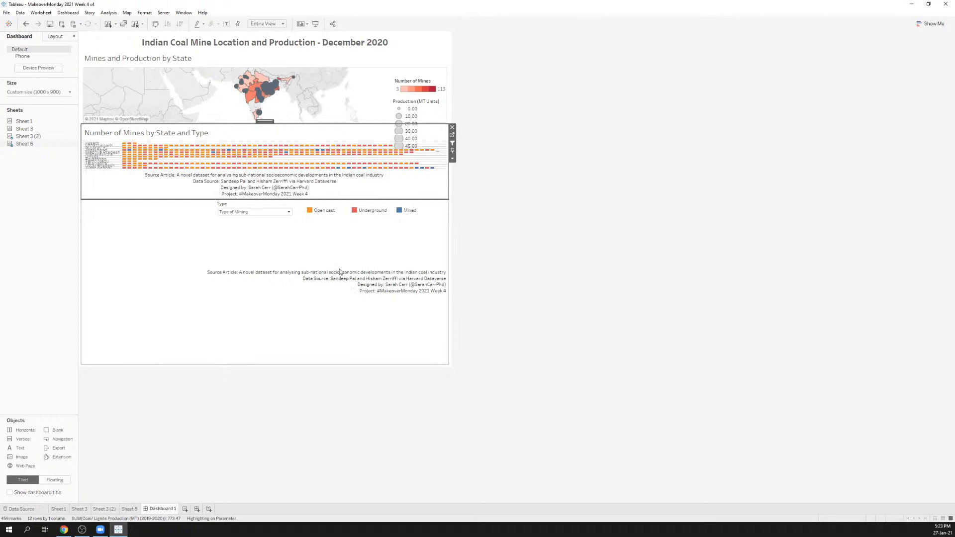
left_click(337, 247)
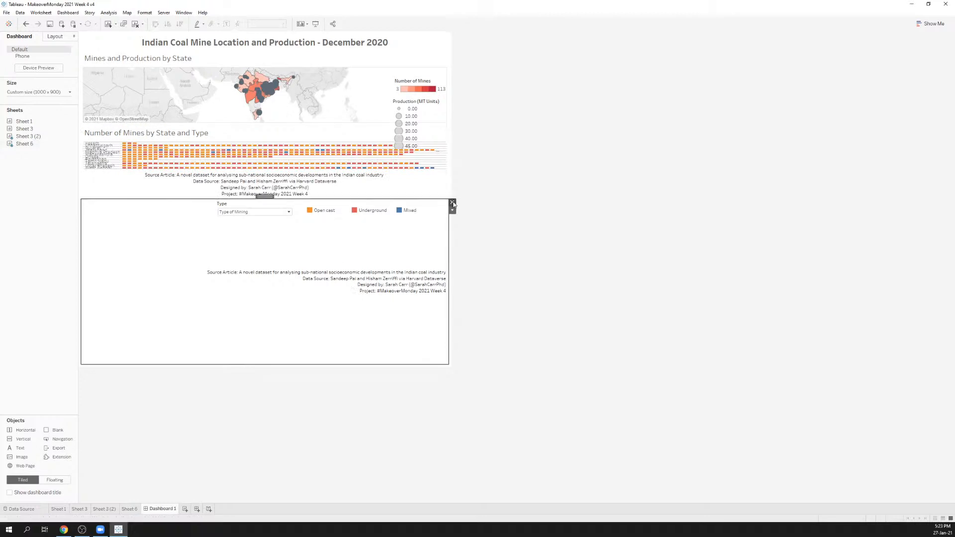
left_click(452, 202)
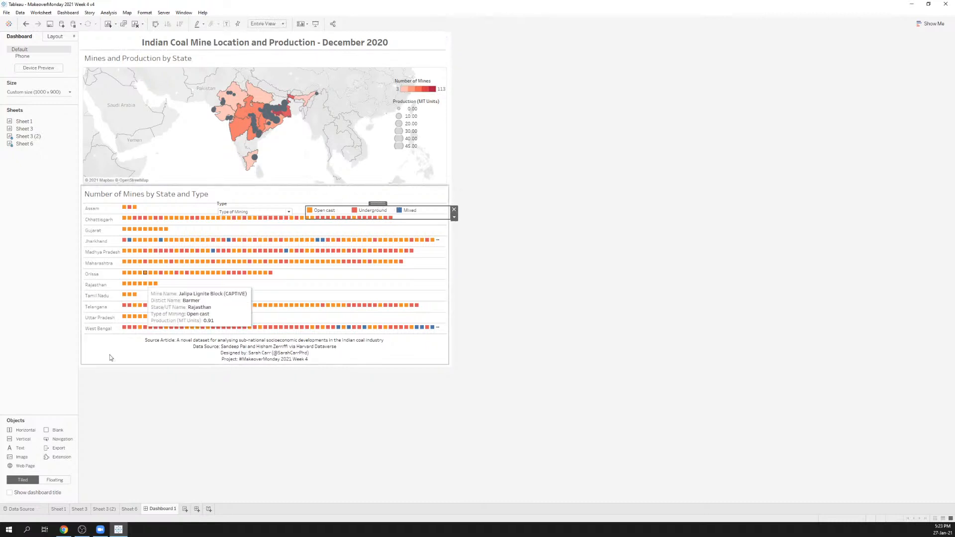
Add a horizontal container between the map and the mine chart, and place the mining-type colour legend there as a tiled item
left_click_drag(27, 430, 354, 224)
left_click(350, 218)
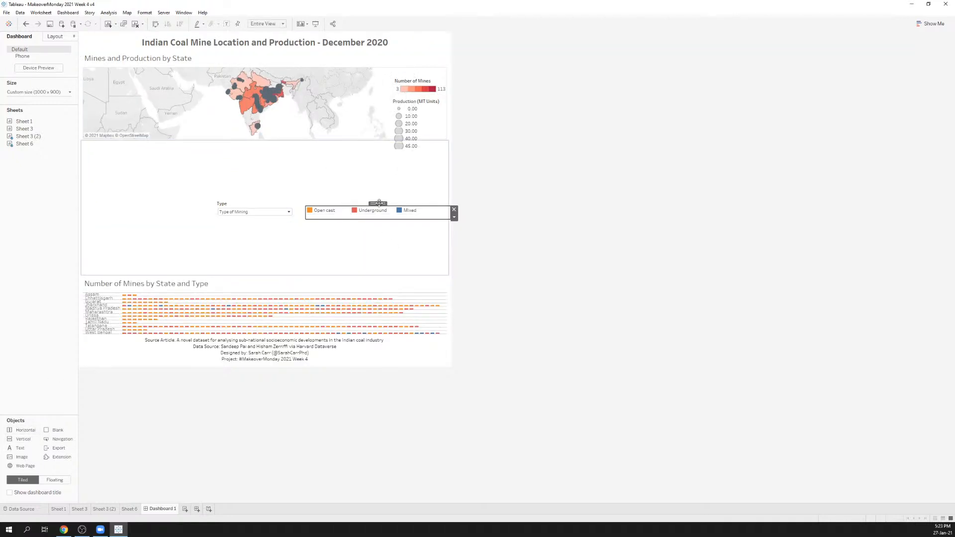
left_click_drag(379, 203, 194, 155)
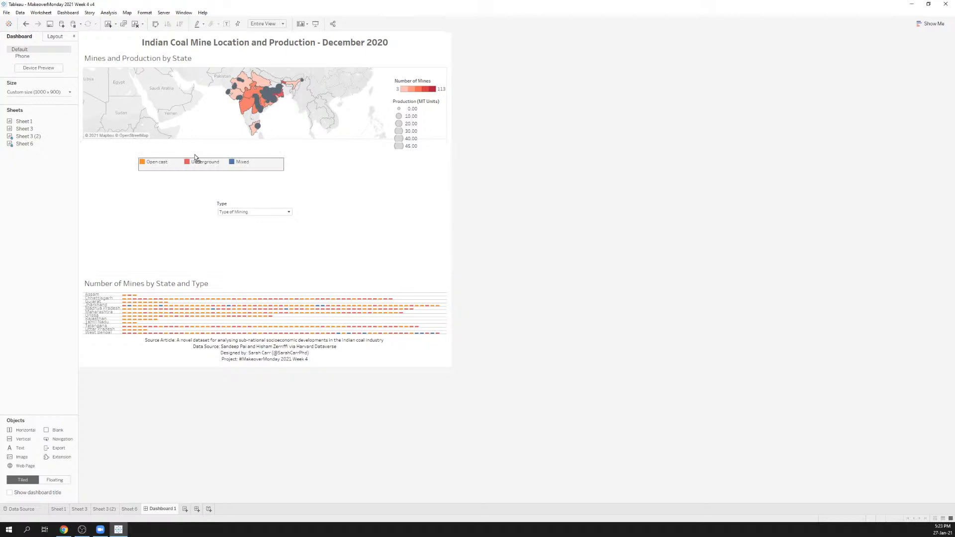
left_click(453, 249)
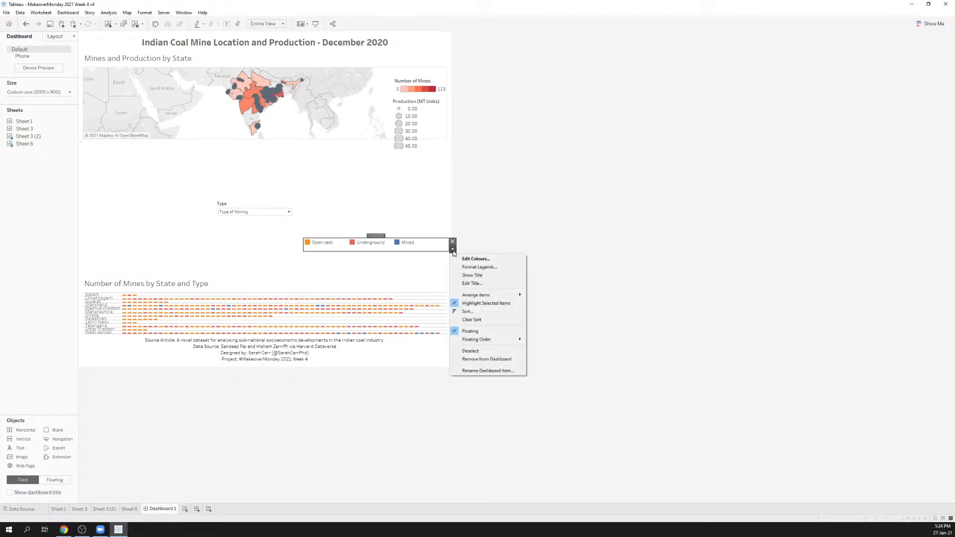
left_click(469, 331)
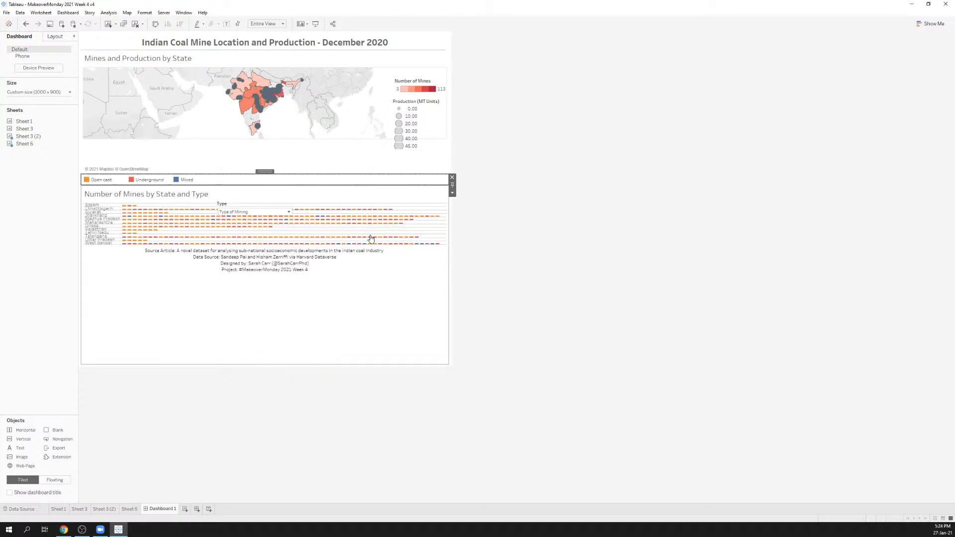
Change the Type parameter control from floating to tiled and place it beside the colour legend above the mine chart
left_click(249, 204)
left_click(298, 211)
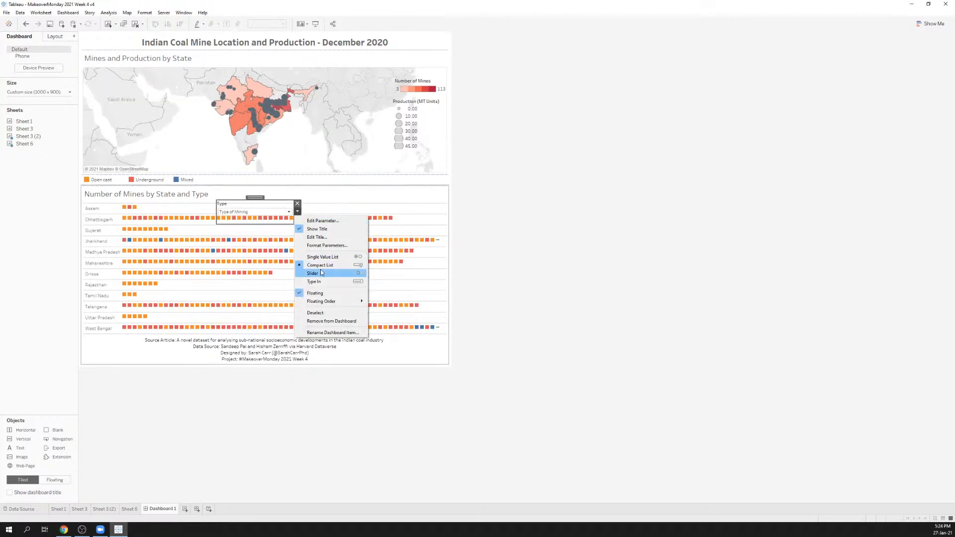
left_click(319, 293)
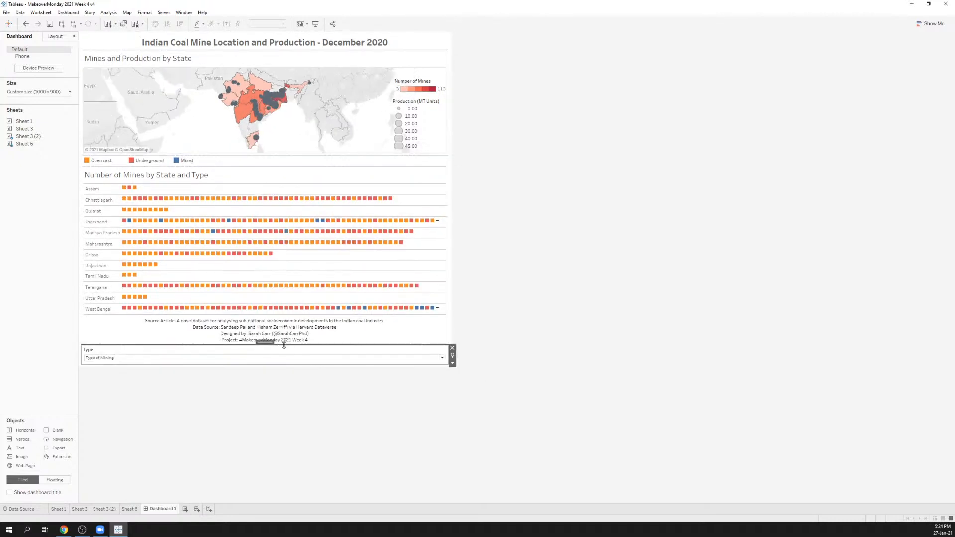
left_click_drag(265, 341, 175, 201)
Put the title "Number of Mines by State and Type" in a text object beside the Type control and hide the mine chart's own title
double_click(176, 197)
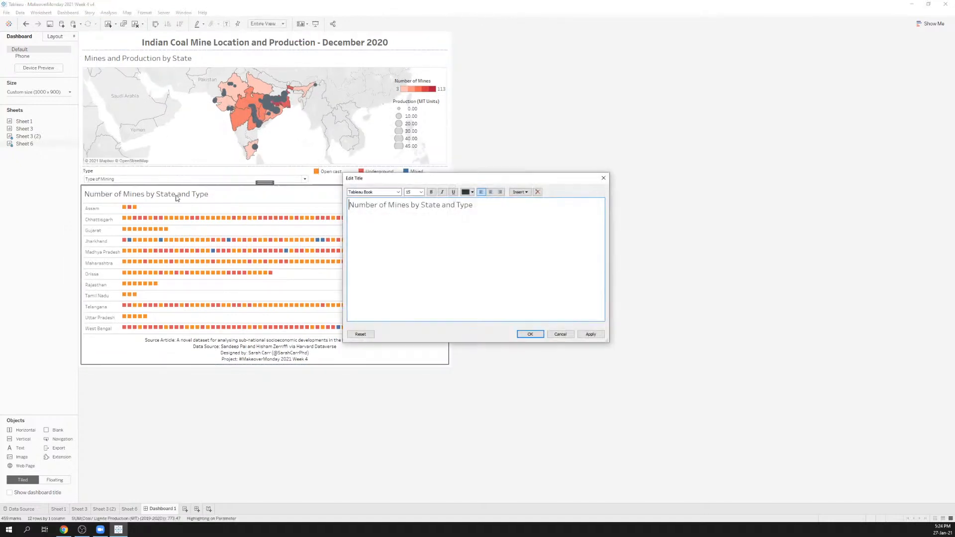
key("ctrl+a")
key("ctrl+c")
key("BackSpace")
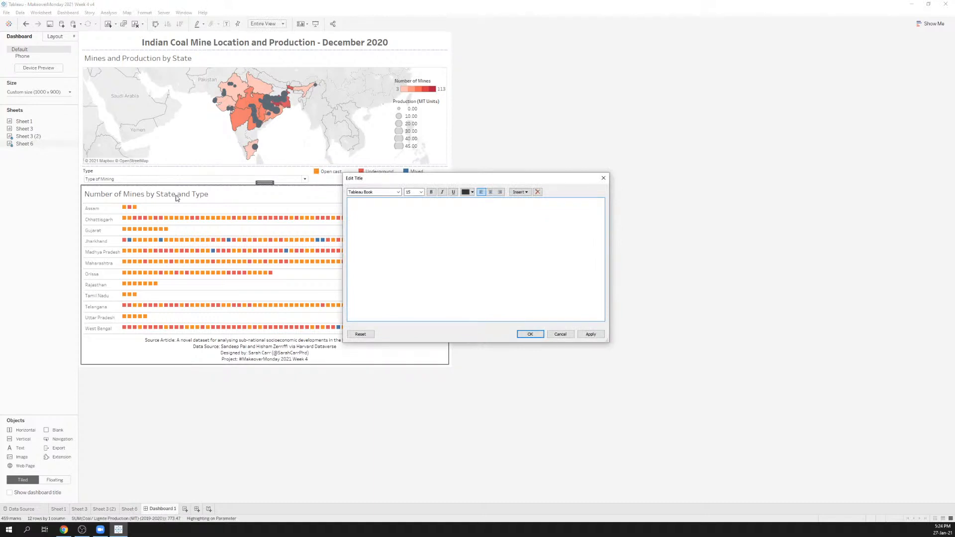
key("Escape")
double_click(113, 181)
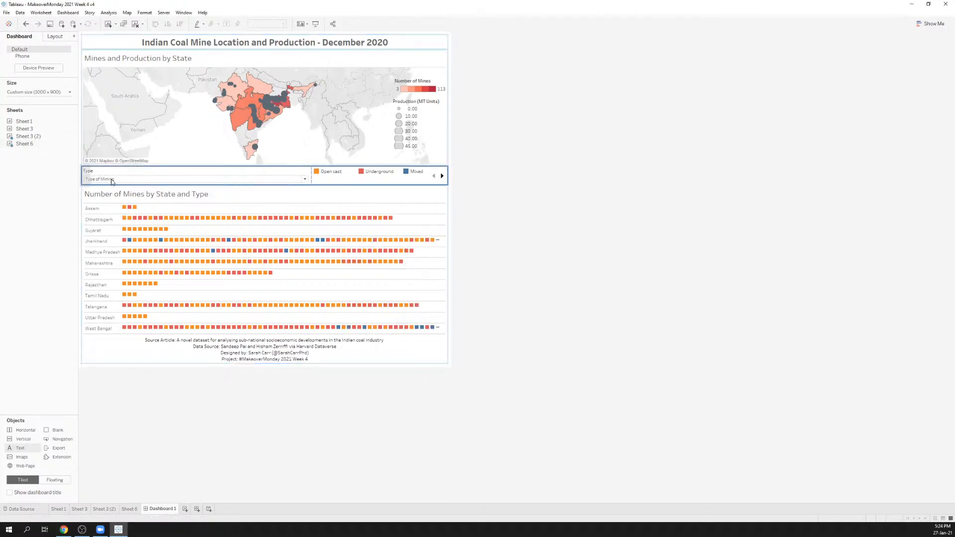
key("ctrl+v")
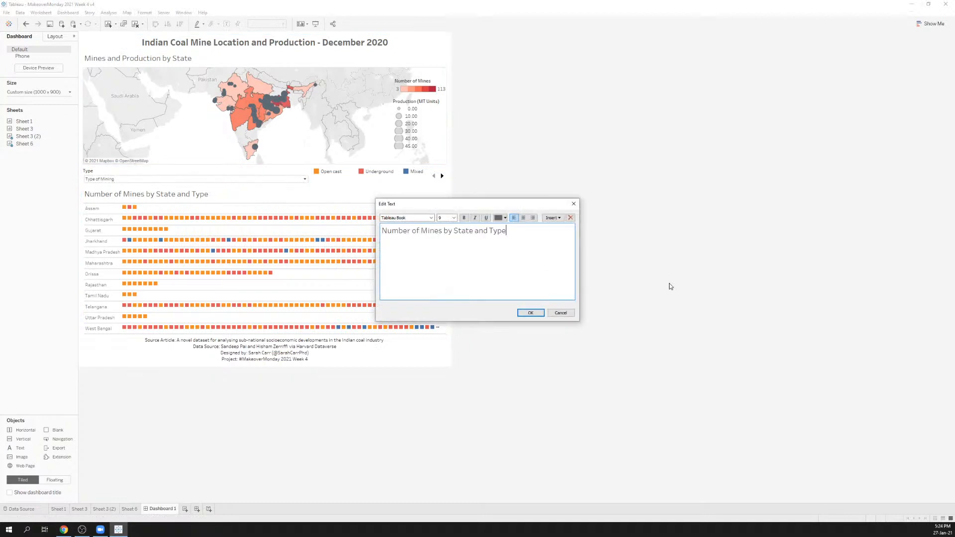
left_click(531, 313)
right_click(138, 203)
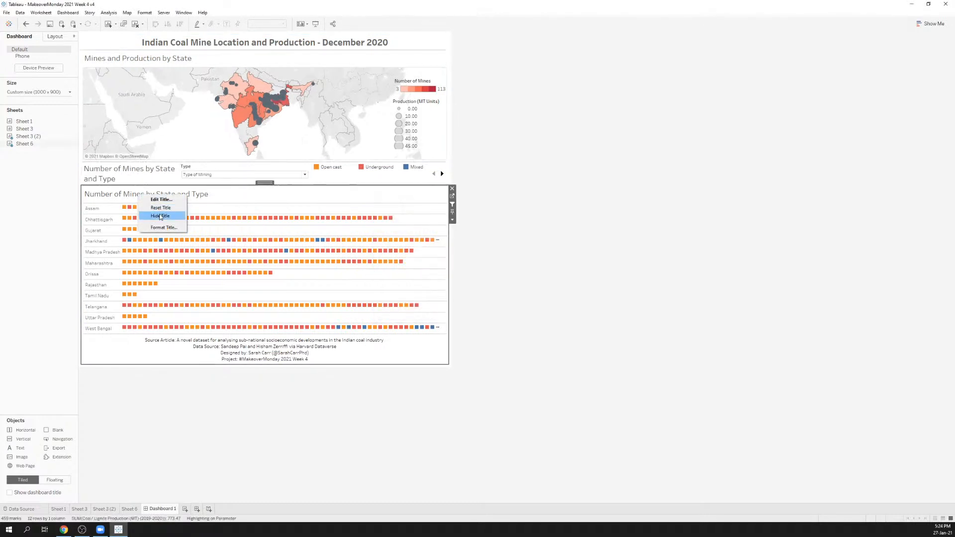
left_click(156, 226)
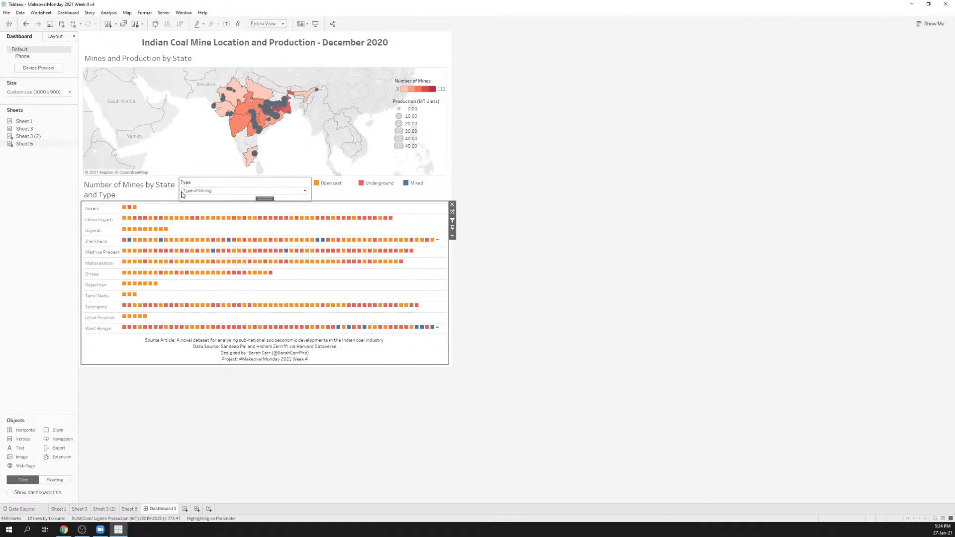
Widen the title text above the mine chart to fit one line and narrow the Type control beside it
left_click_drag(179, 193, 226, 193)
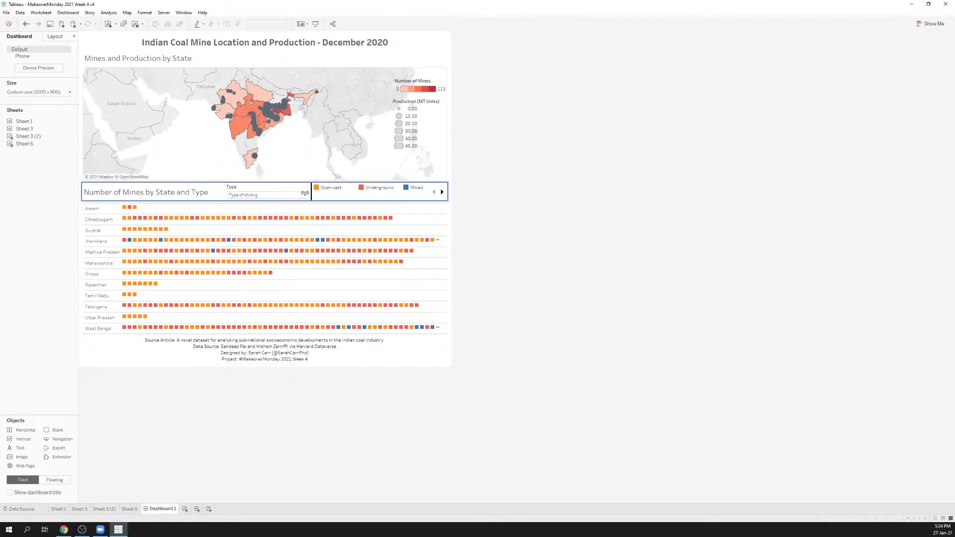
left_click_drag(293, 192, 291, 192)
left_click(398, 198)
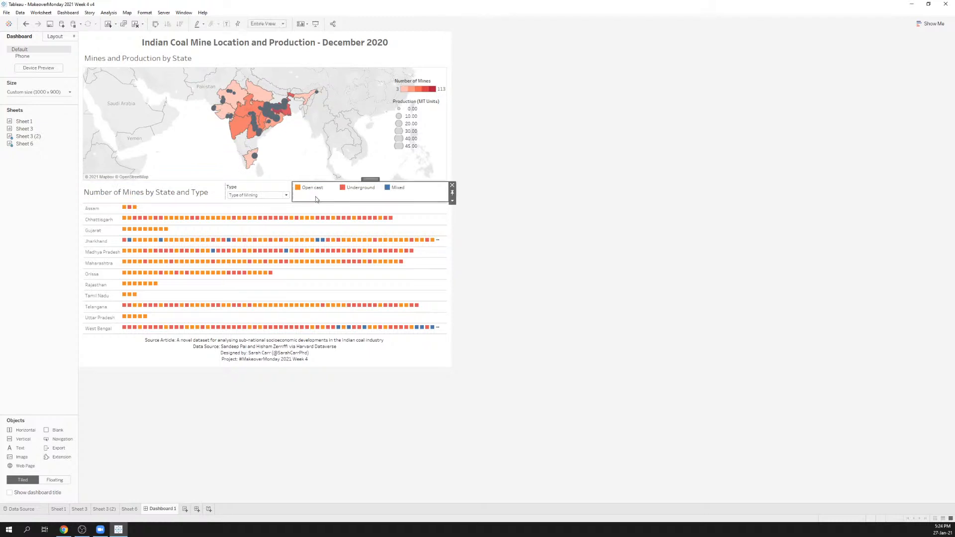
left_click(452, 200)
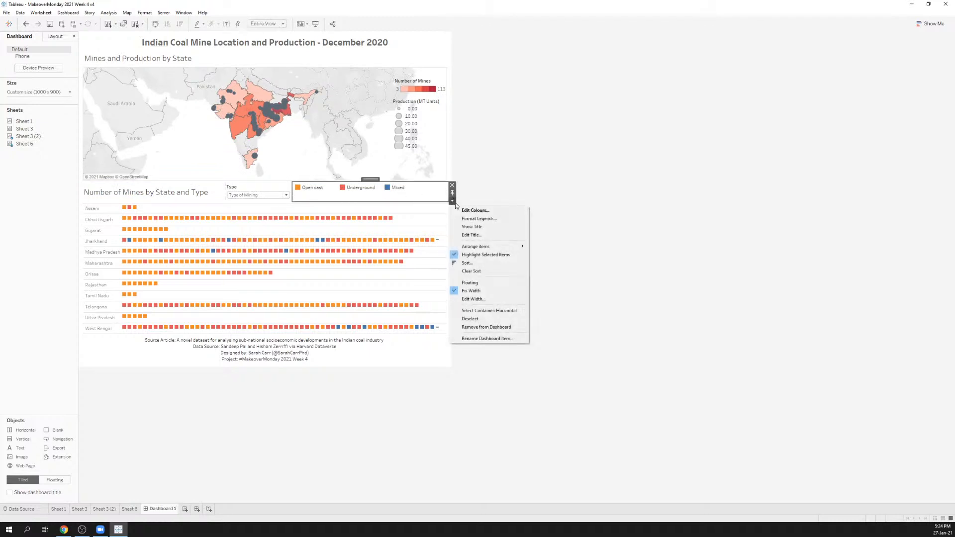
mouse_move(500, 247)
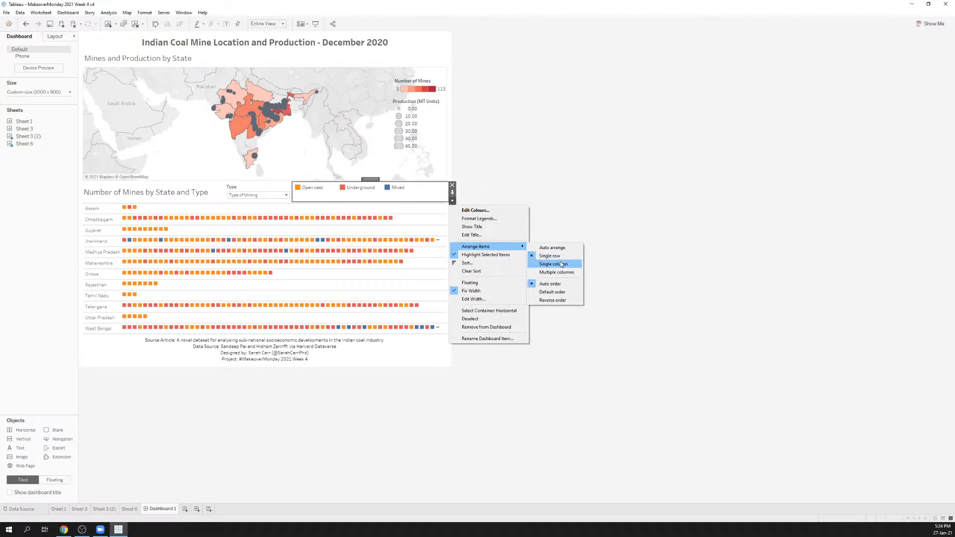
left_click(617, 264)
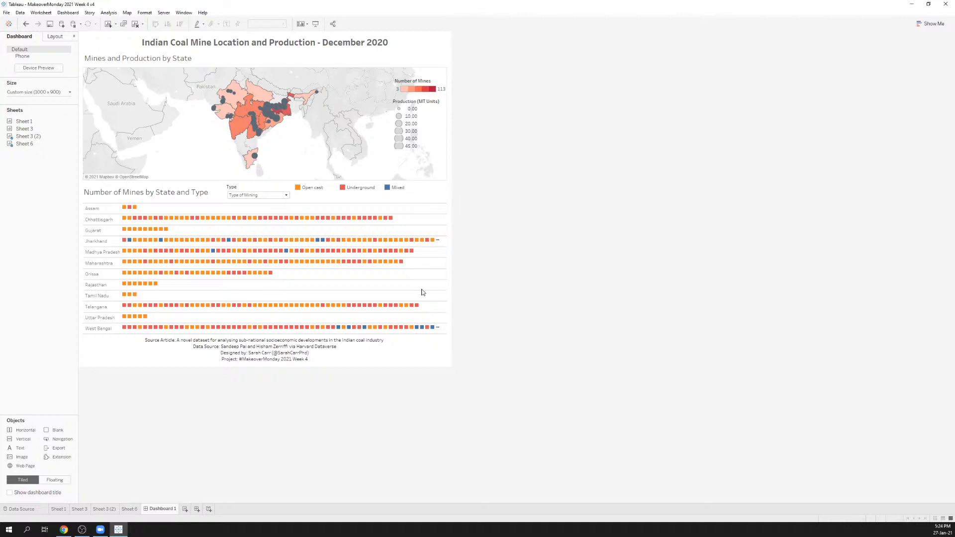
Set the dashboard's fixed custom height to 1000 px
left_click(370, 63)
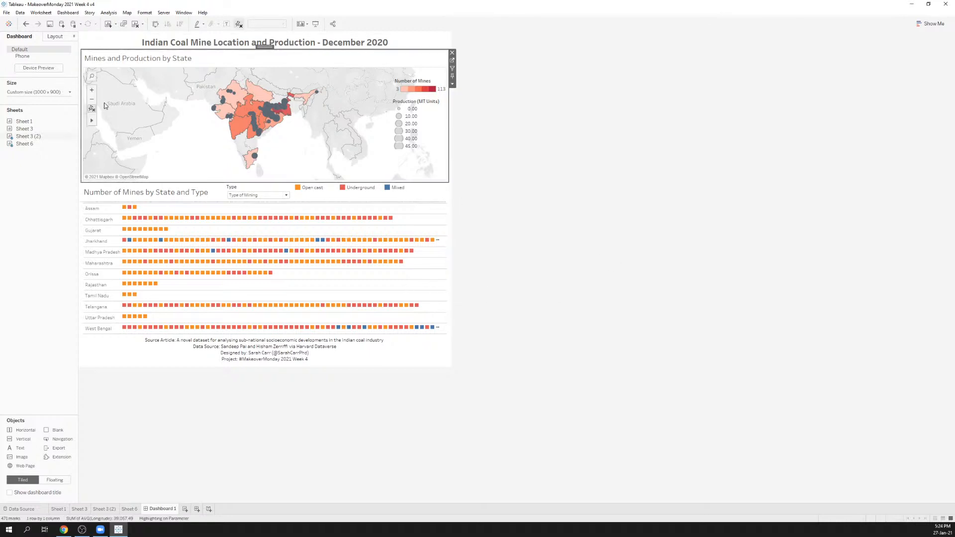
mouse_move(94, 122)
left_click(60, 92)
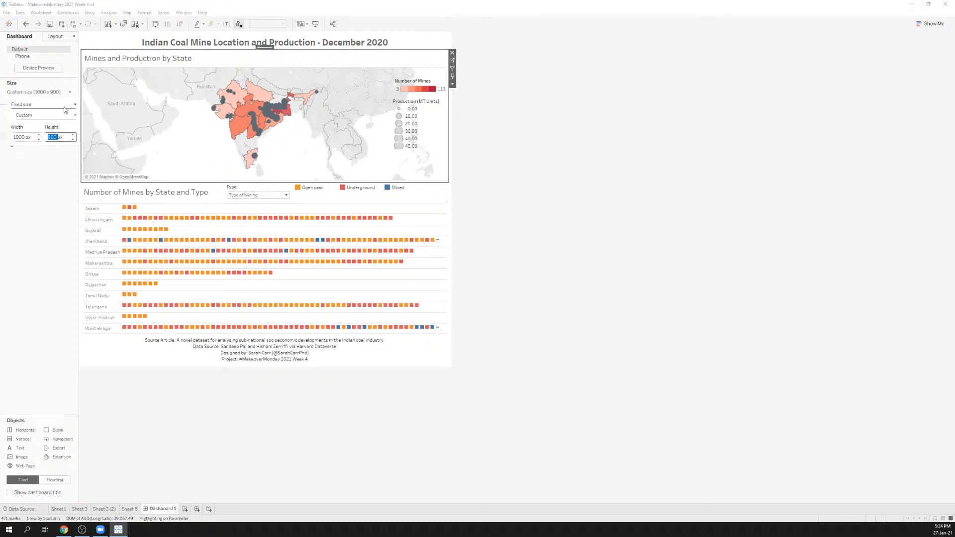
left_click(73, 135)
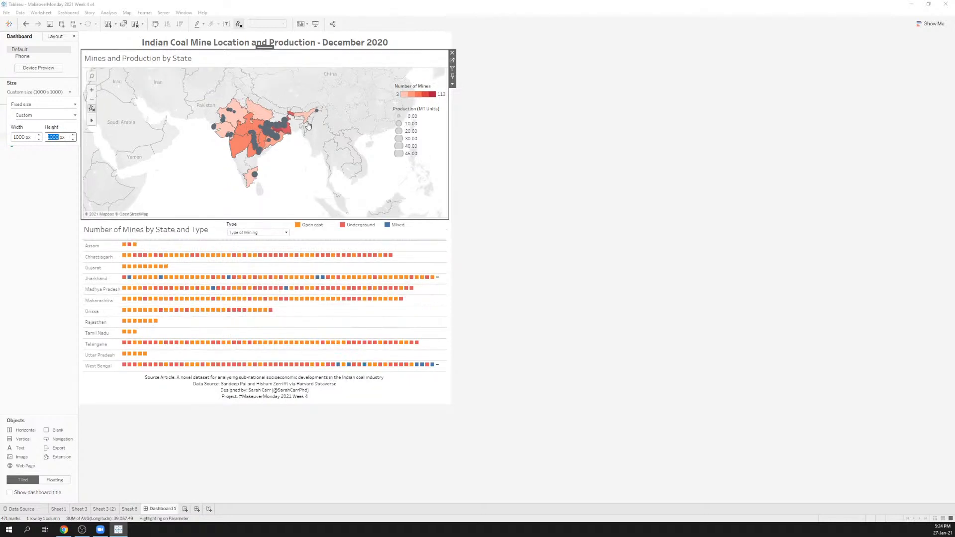
Zoom and reposition the Mines and Production by State map so India is enlarged and clear of the legends
double_click(285, 152)
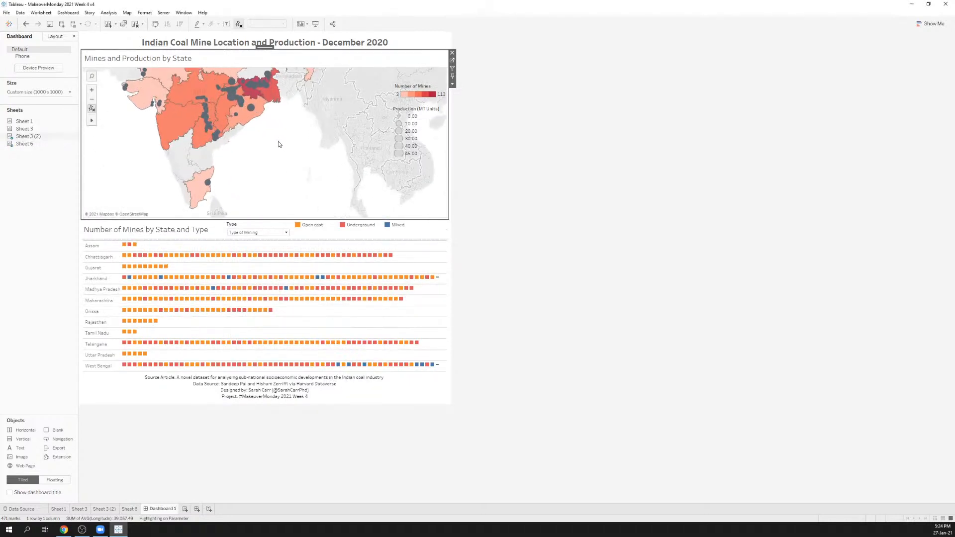
left_click(92, 108)
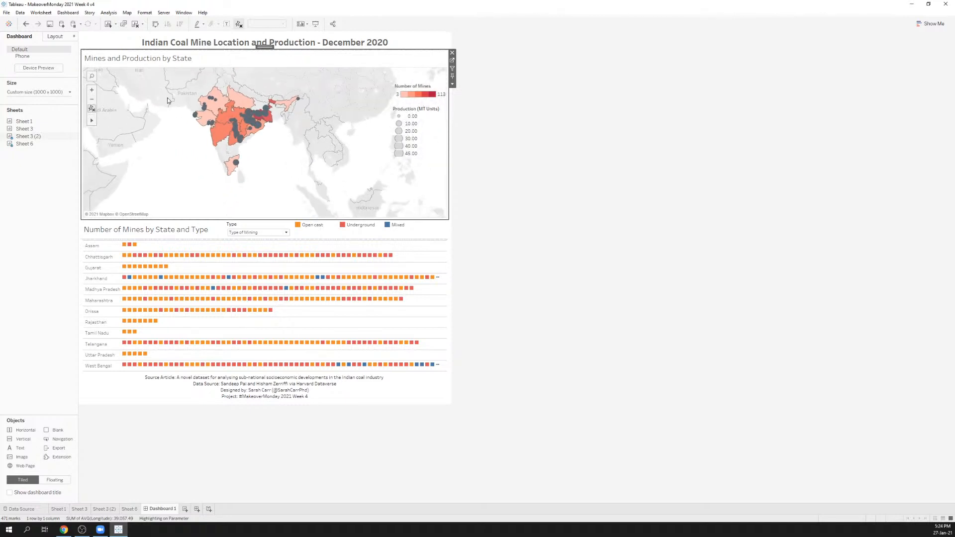
scroll(184, 111, "up", 1)
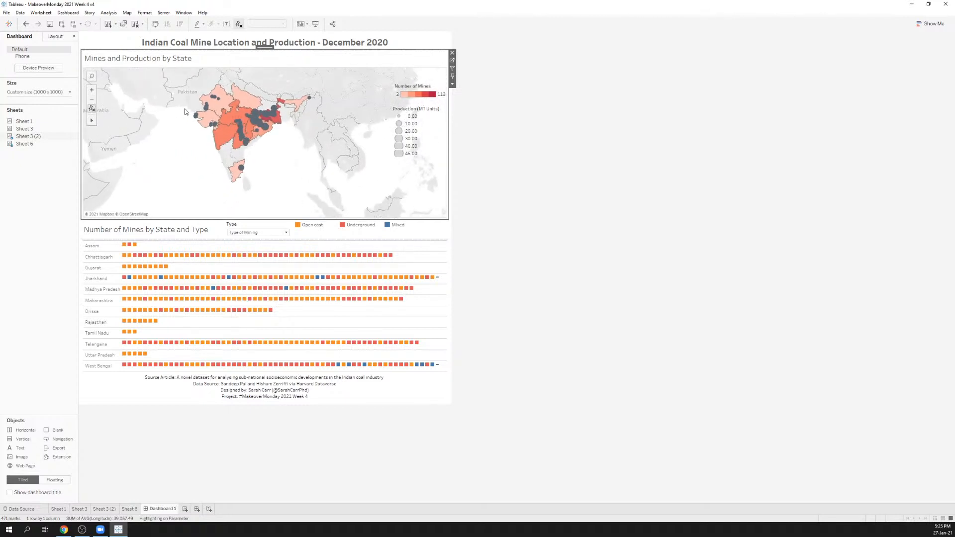
scroll(185, 112, "up", 1)
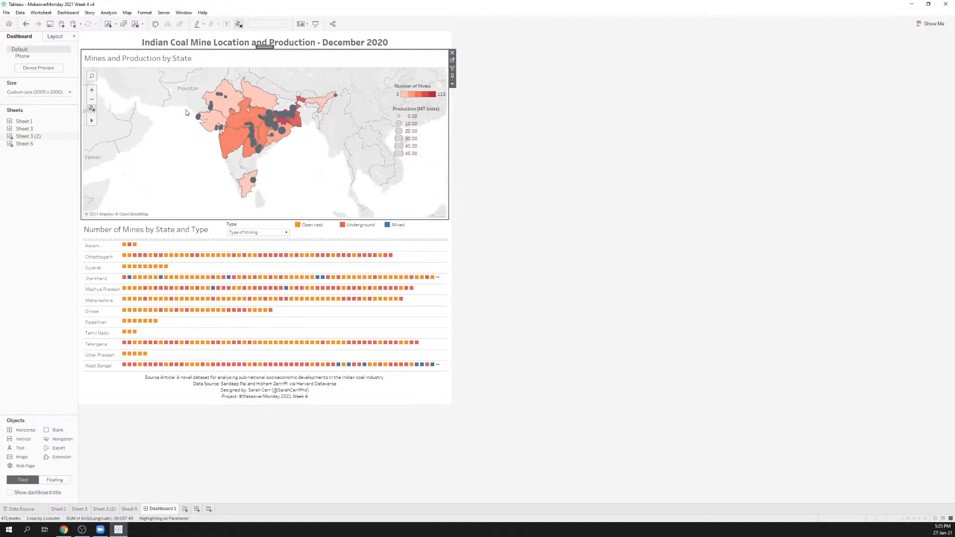
scroll(186, 113, "up", 1)
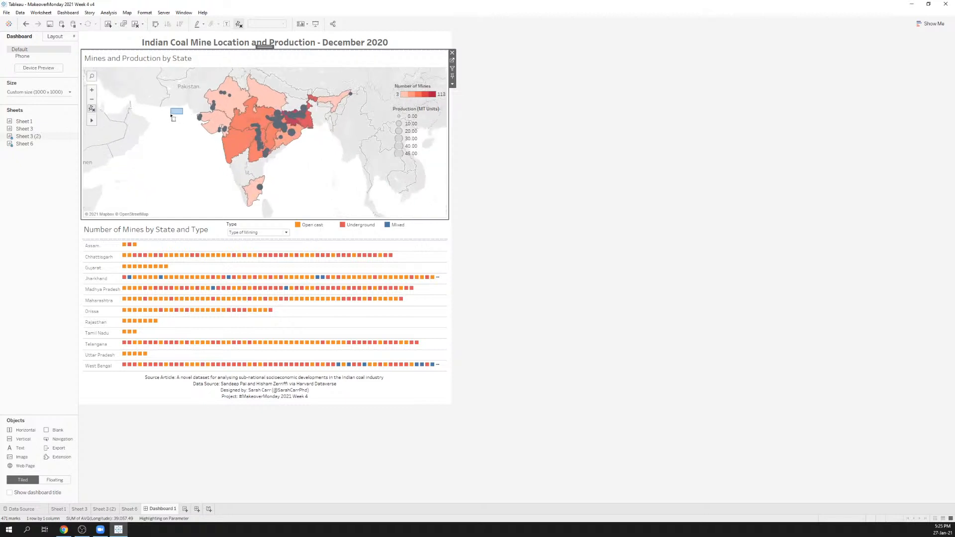
left_click_drag(169, 115, 157, 118)
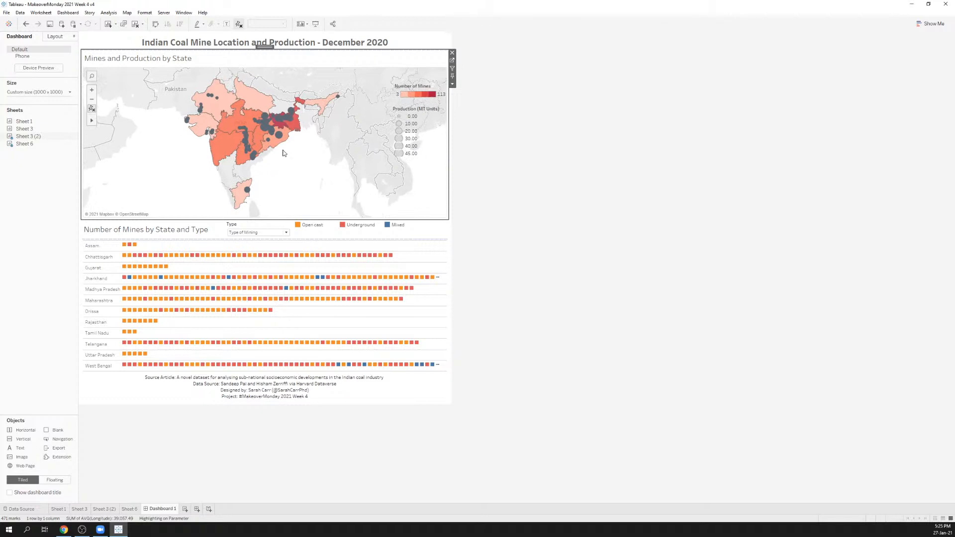
Try another option of the Type parameter and return it to Type of Mining
left_click(264, 232)
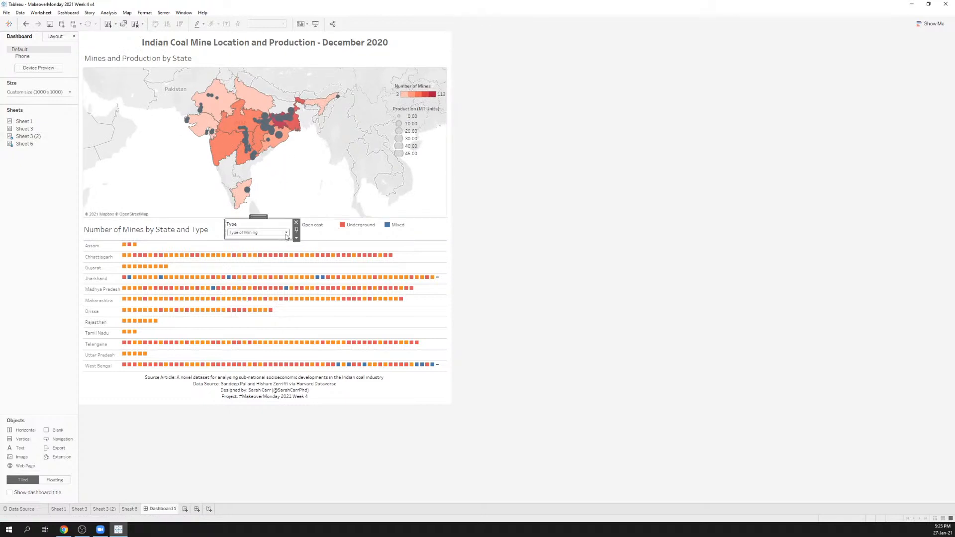
left_click(282, 246)
left_click(287, 232)
left_click(280, 252)
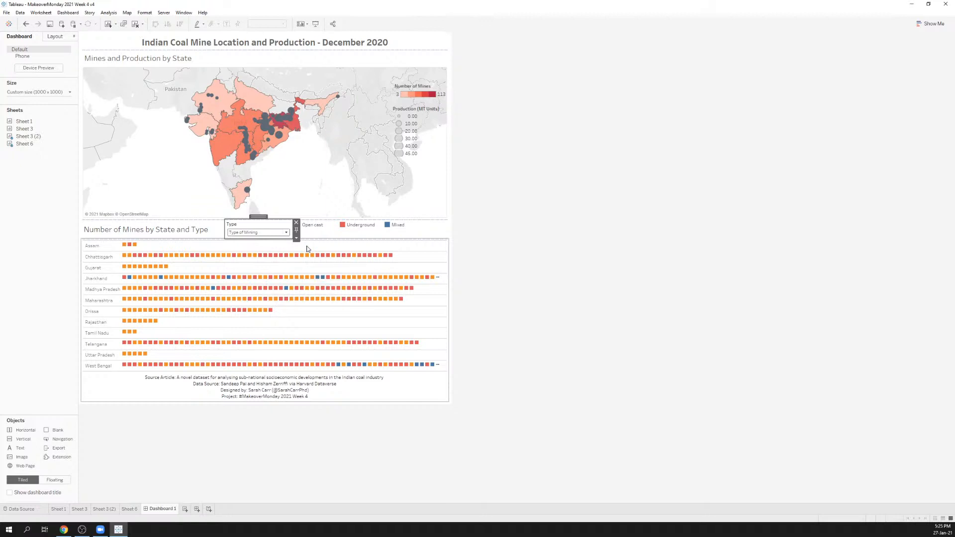
Open the mining type legend's colours for editing, try The Scream - Munch palette, and switch to the Colour Blind palette
left_click(398, 233)
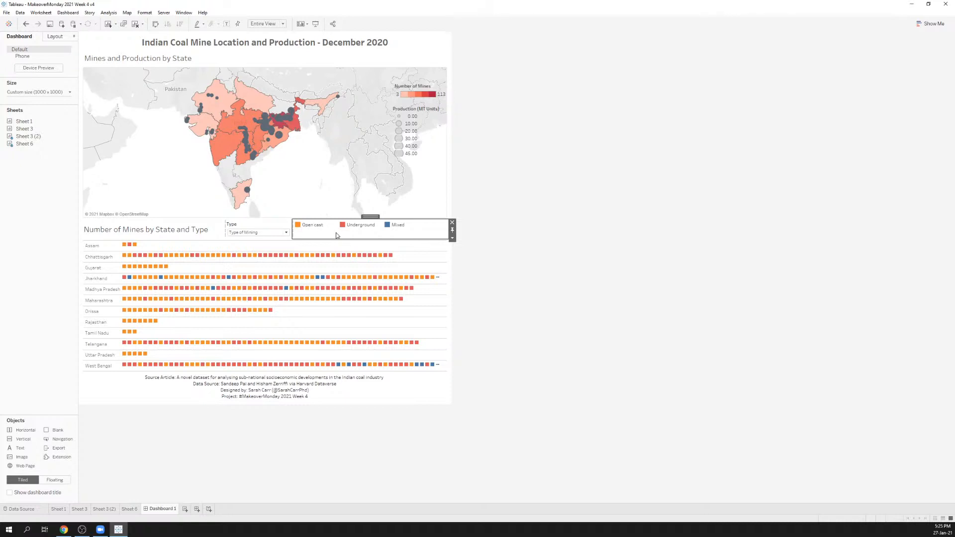
double_click(300, 227)
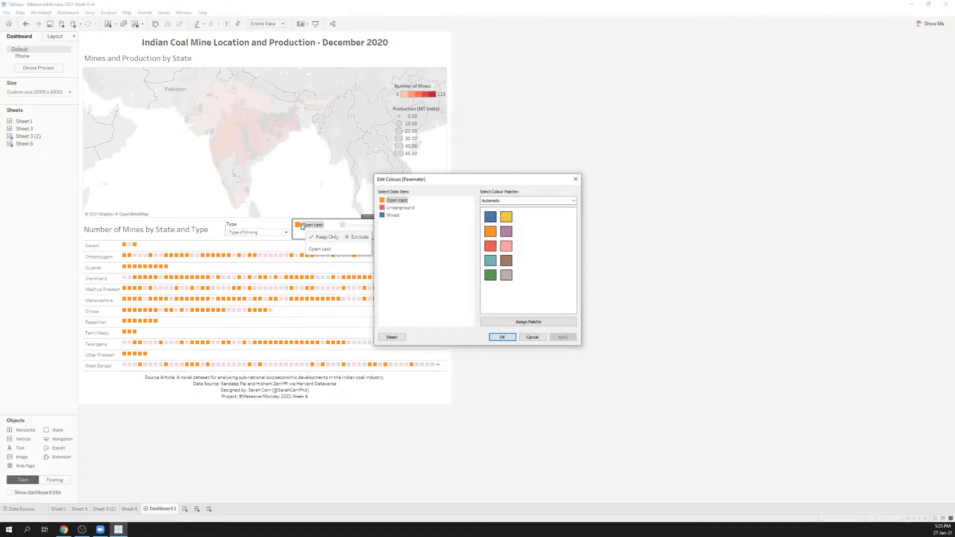
left_click(517, 201)
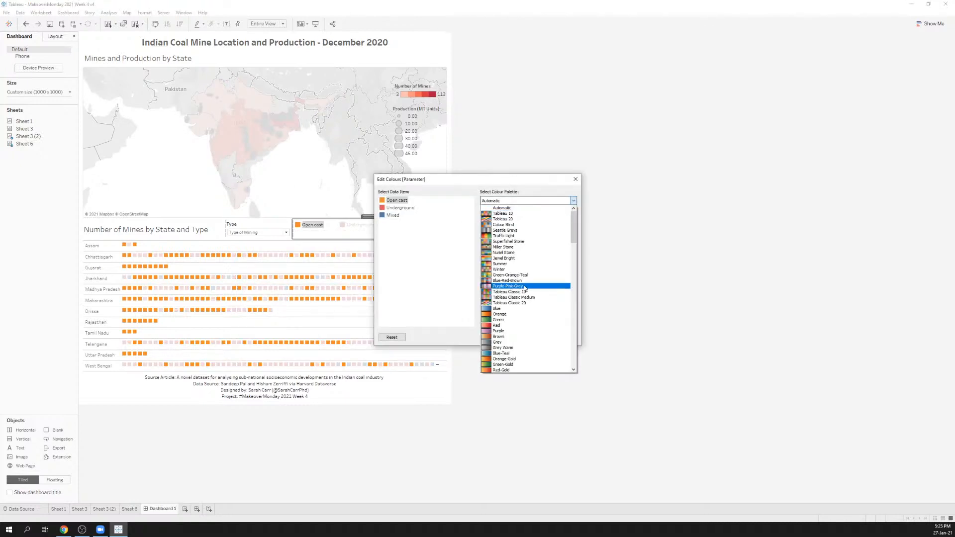
scroll(526, 287, "down", 9)
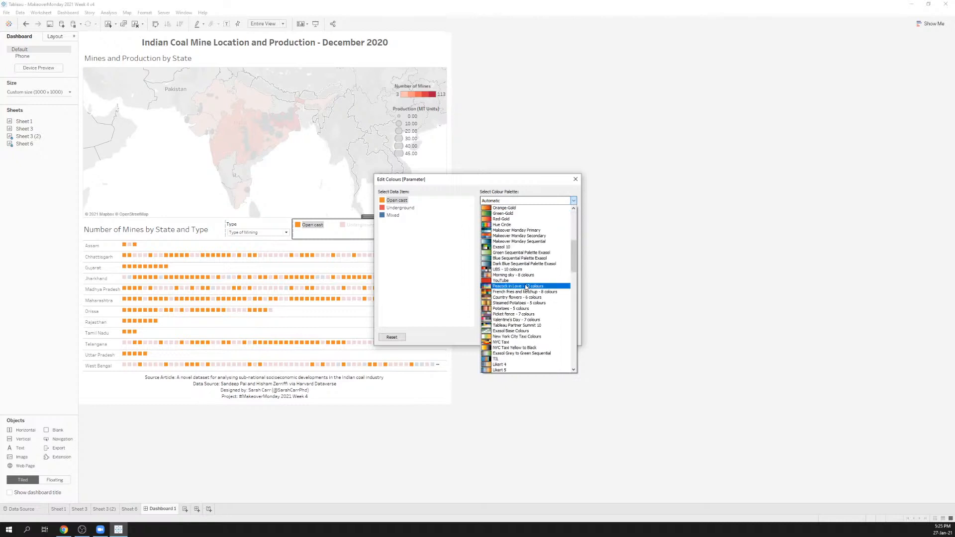
scroll(526, 287, "down", 20)
scroll(525, 285, "down", 8)
scroll(524, 284, "down", 1)
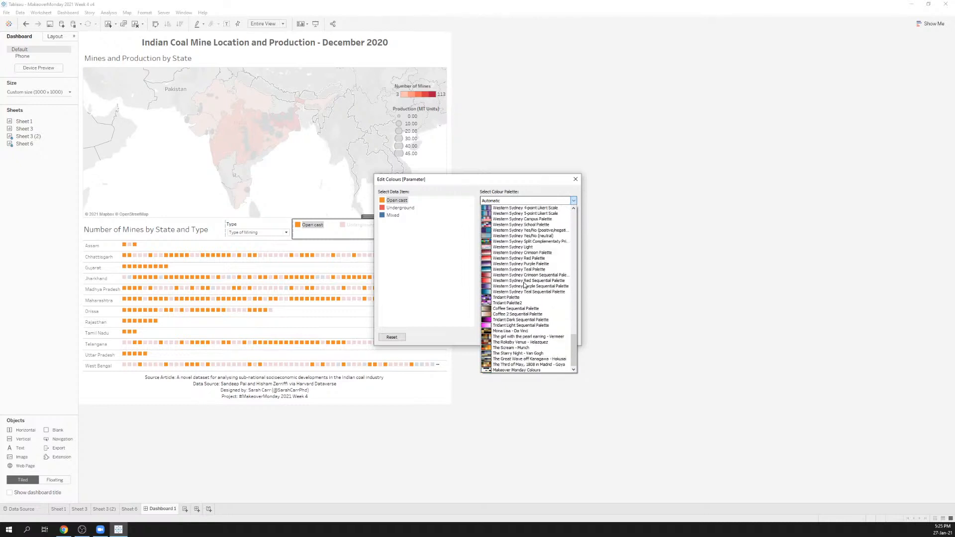
left_click(533, 348)
left_click(527, 201)
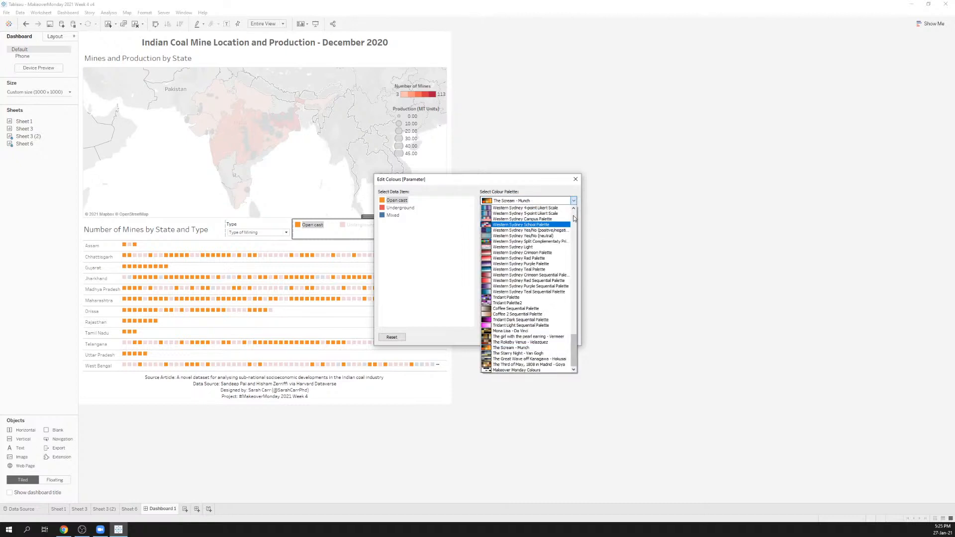
left_click(561, 225)
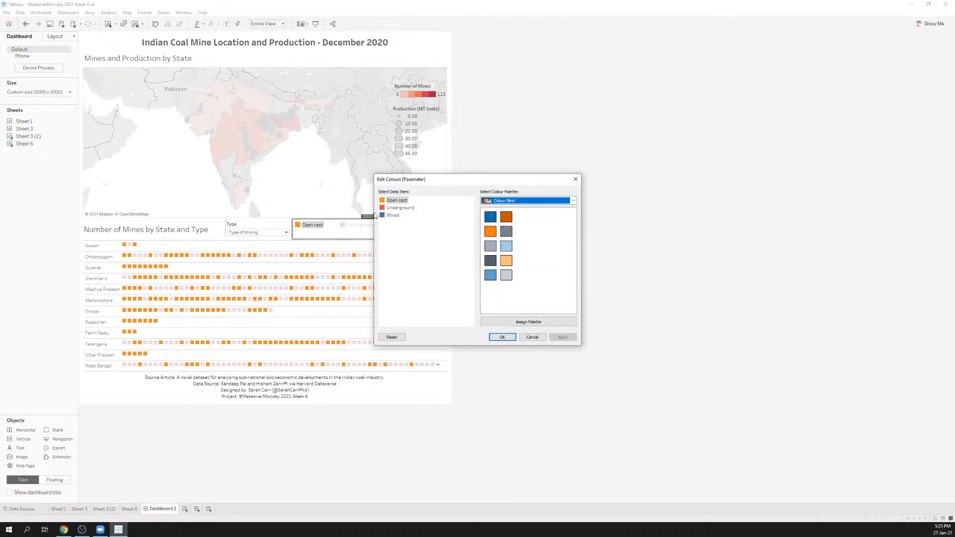
Assign dark grey to Underground and orange to Open cast from the Colour Blind palette
left_click(492, 262)
left_click(392, 208)
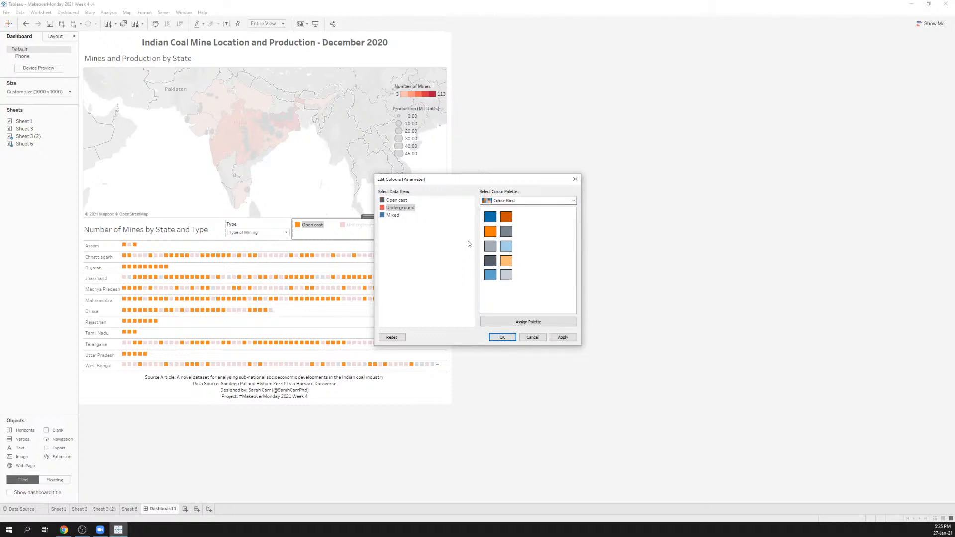
left_click(490, 262)
left_click(395, 201)
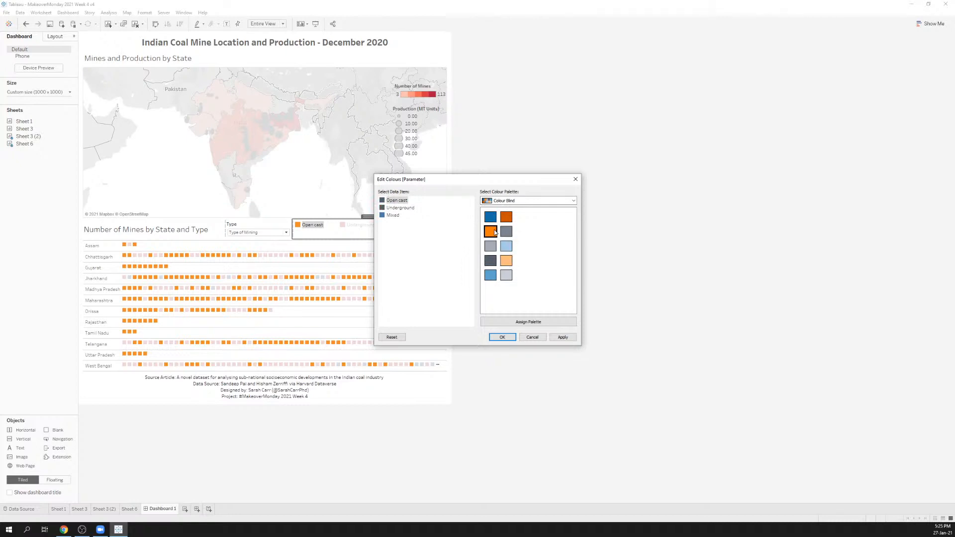
left_click(491, 233)
Set the Mixed mining type to yellow from the Traffic Light palette and accept the legend colours
left_click(512, 201)
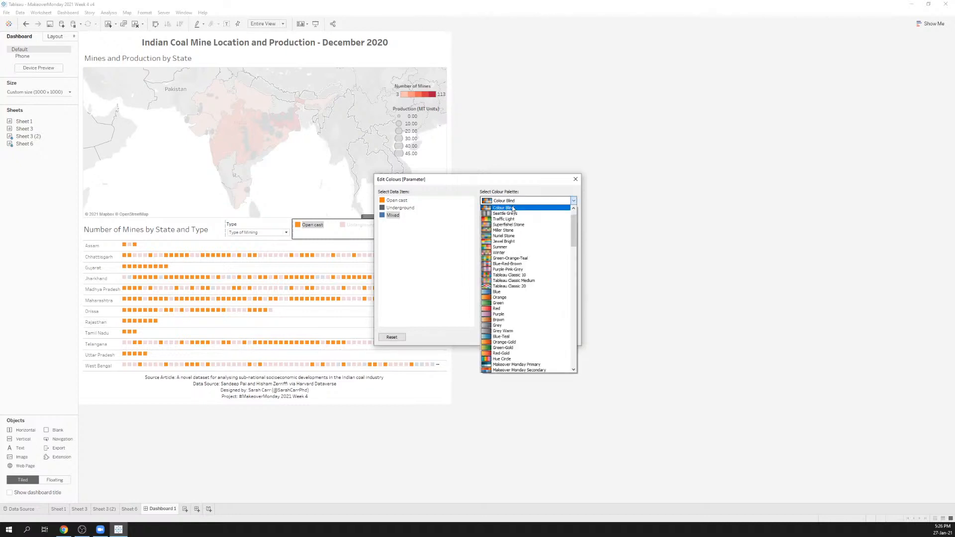
left_click(510, 219)
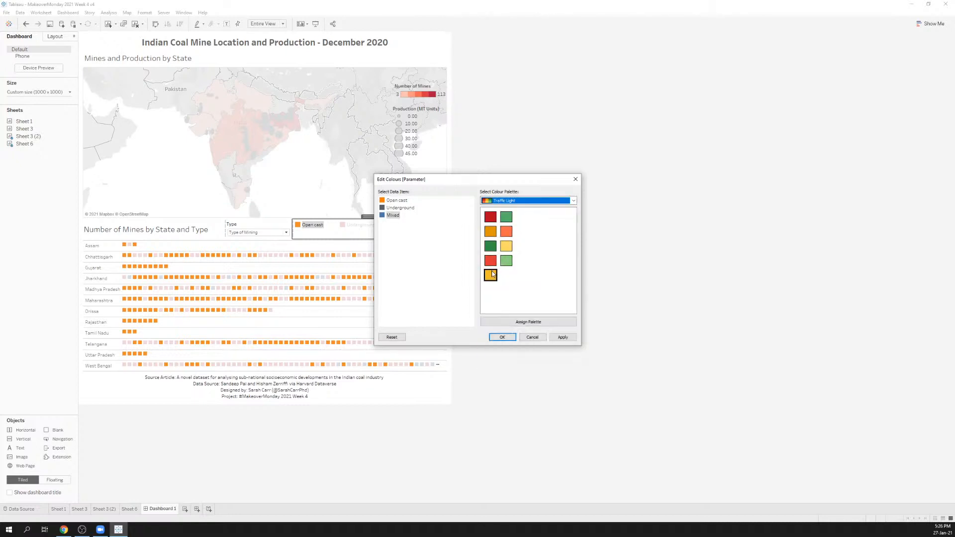
left_click(491, 276)
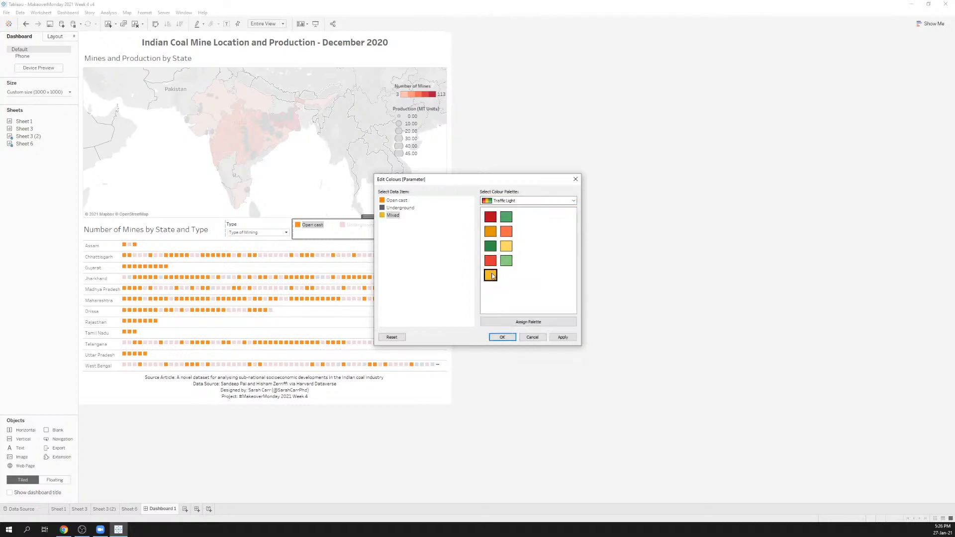
left_click(507, 337)
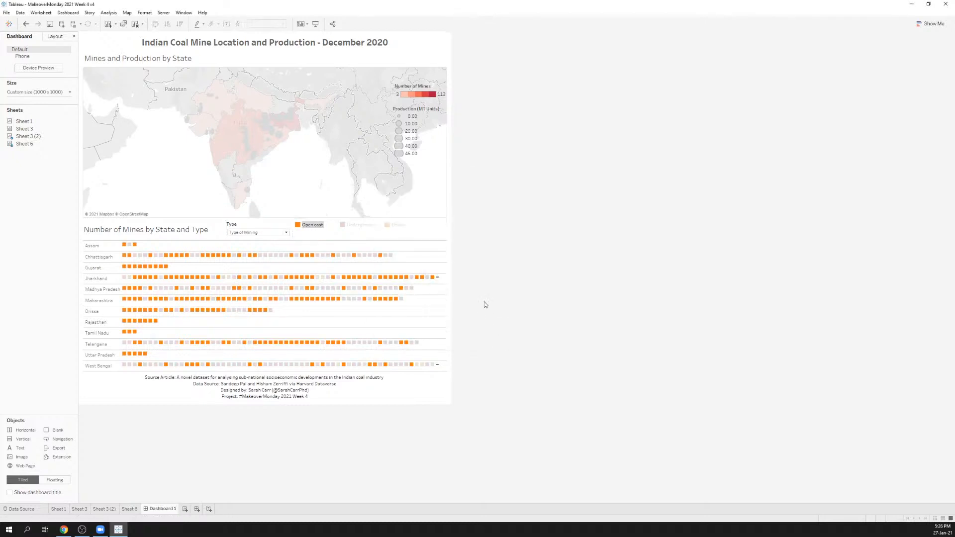
Change the Open cast colour to teal from the Automatic palette and return to the mine chart
left_click(311, 227)
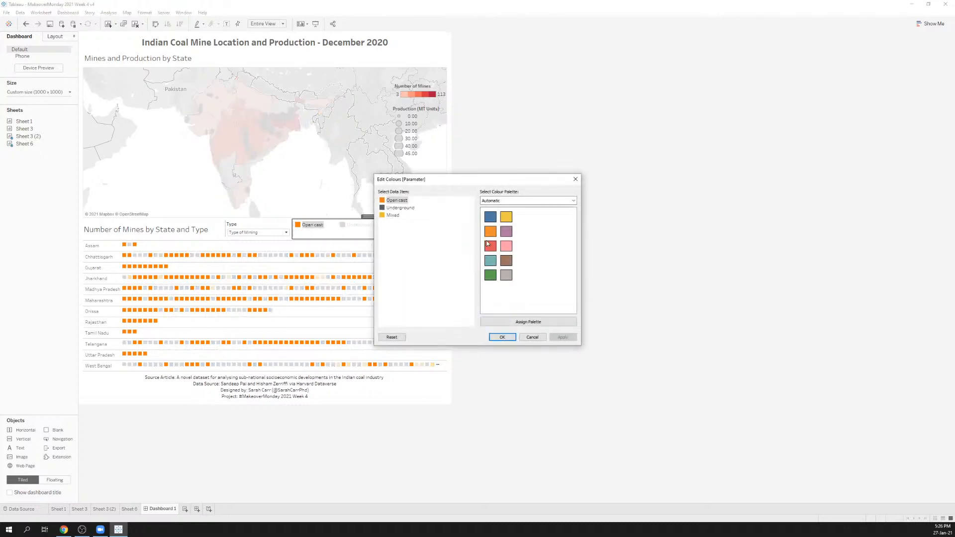
left_click(490, 262)
left_click(501, 337)
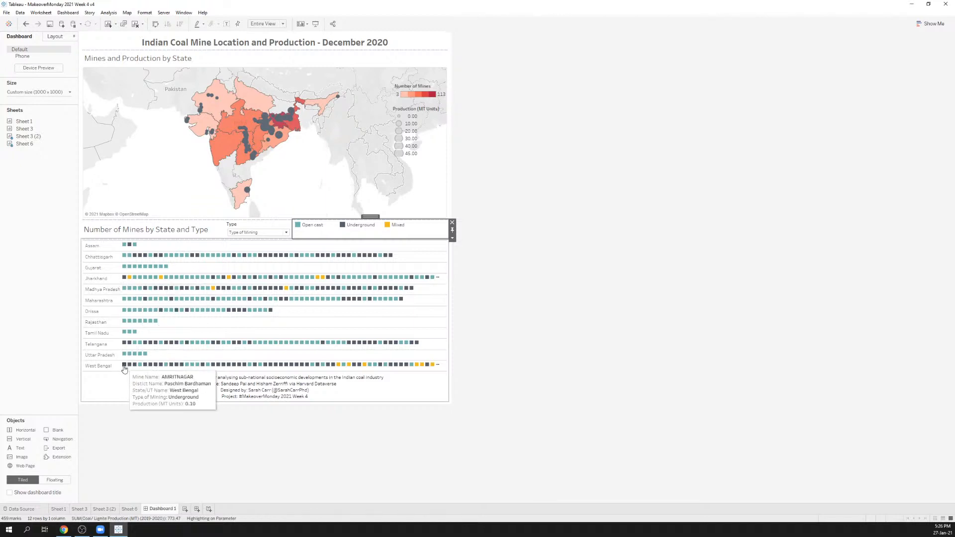
left_click(331, 304)
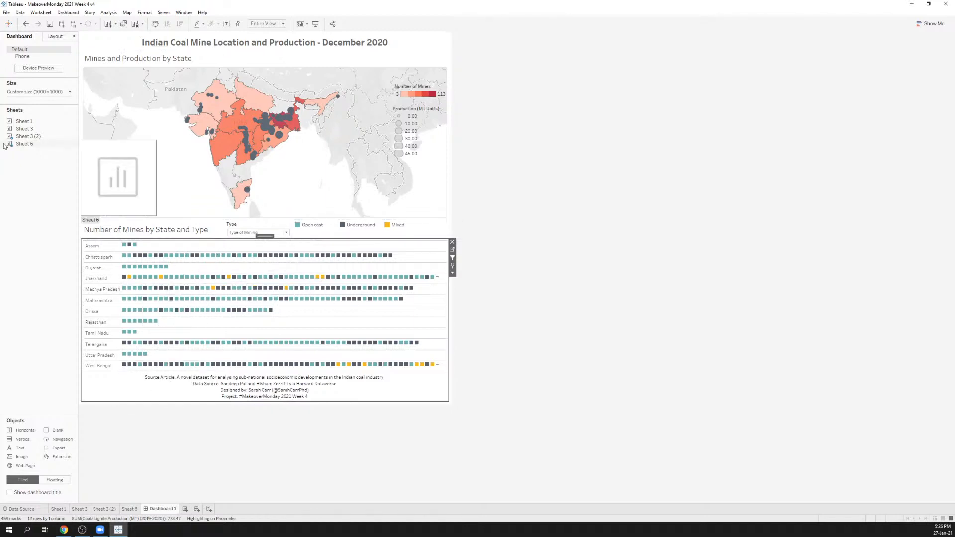
Set the dashboard height to 1100 px and raise the boundary below the map to give the mine chart more height
left_click(37, 92)
left_click(74, 136)
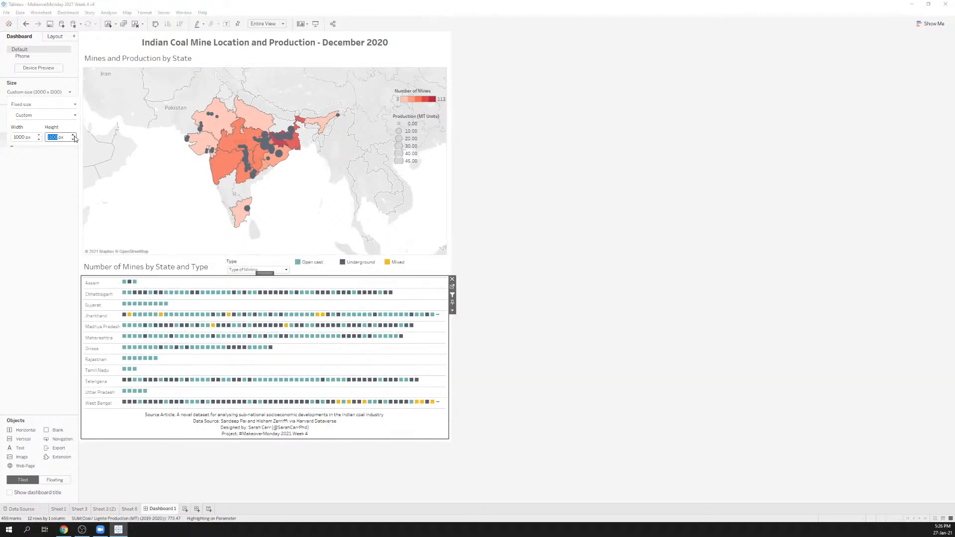
left_click_drag(282, 256, 281, 226)
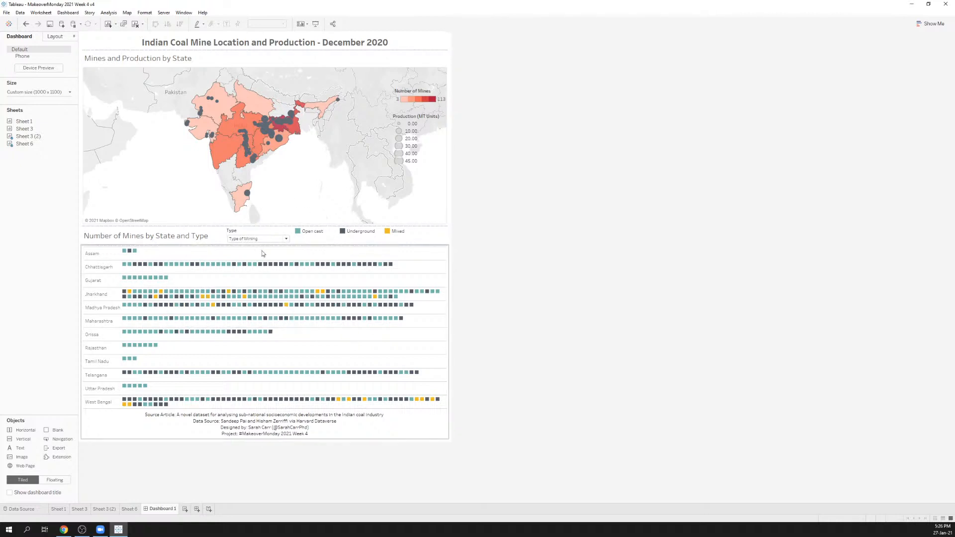
mouse_move(23, 436)
left_mouse_down()
mouse_move(198, 82)
mouse_move(204, 88)
left_mouse_up()
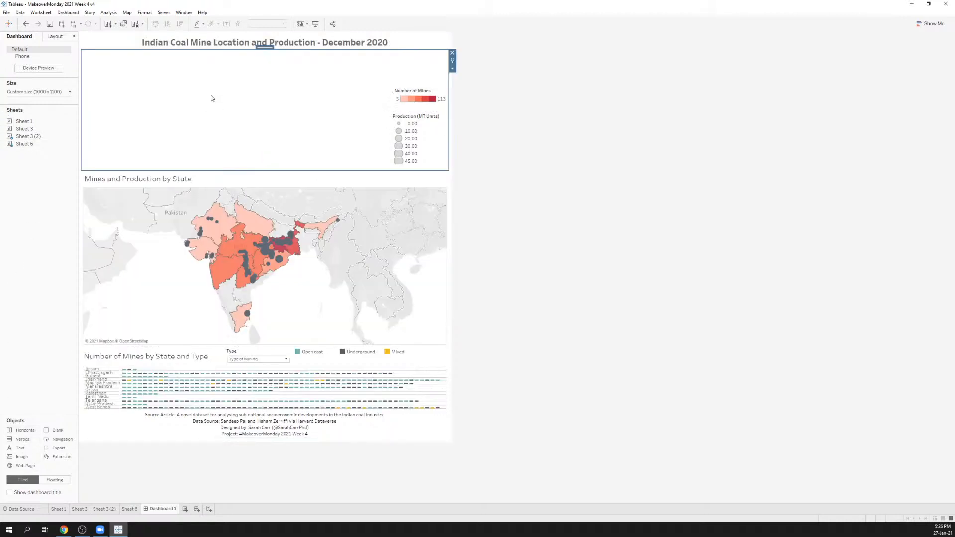
left_click(238, 176)
left_click_drag(219, 119, 217, 117)
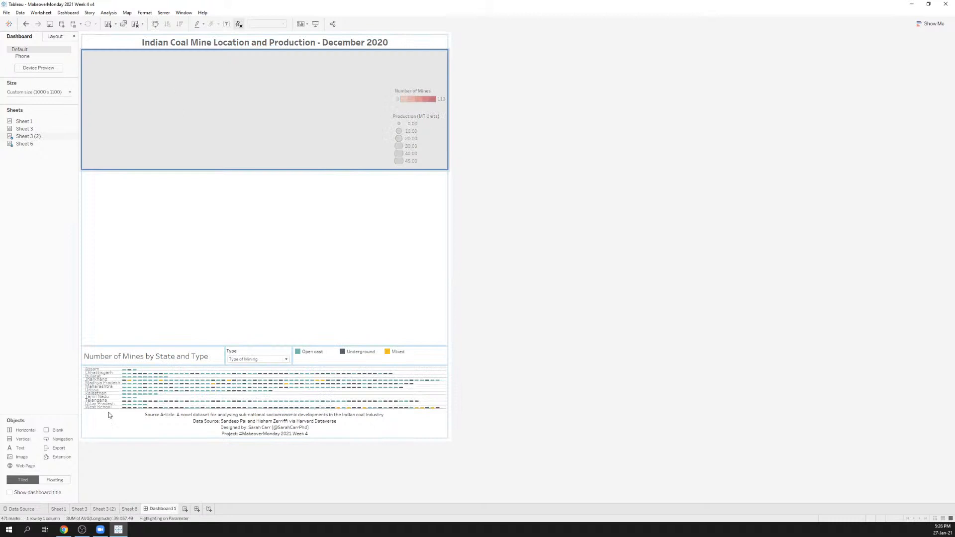
left_click(200, 284)
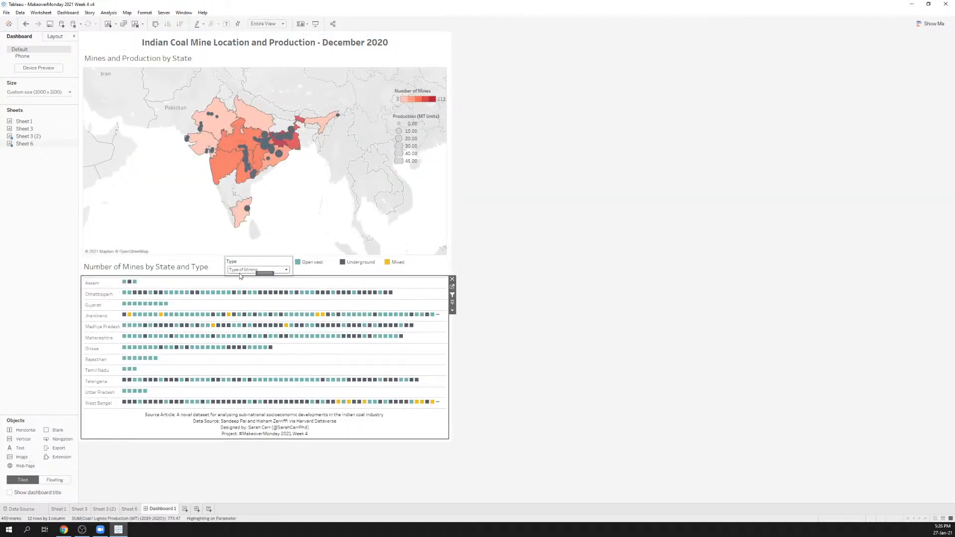
Move the mine chart beside the map and add an empty horizontal container above both, under the dashboard title
left_click_drag(264, 276, 391, 158)
left_click(155, 422)
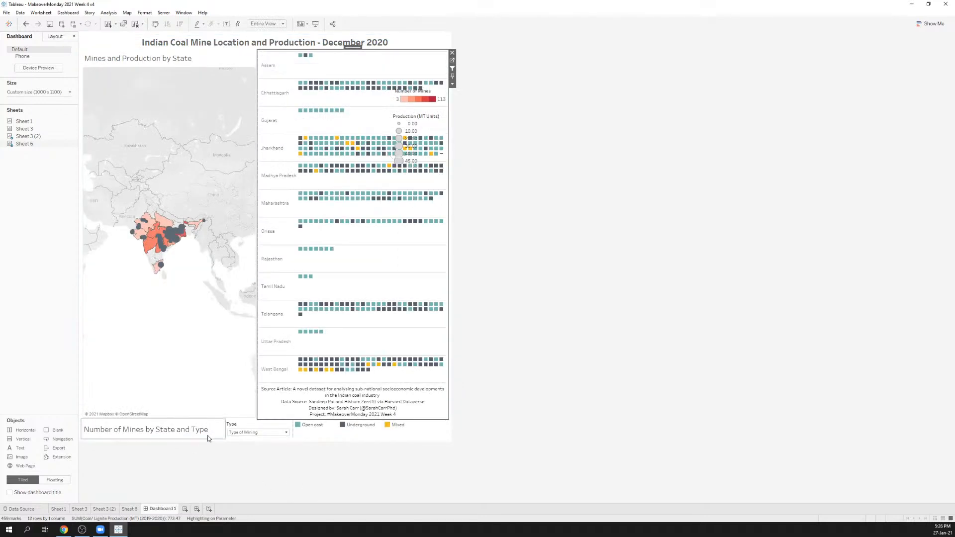
double_click(153, 417)
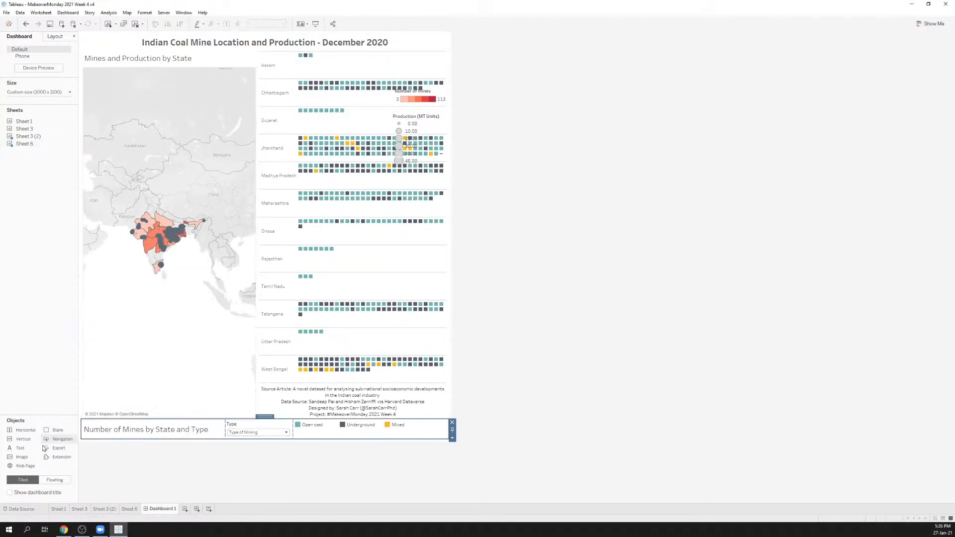
left_click_drag(23, 430, 207, 50)
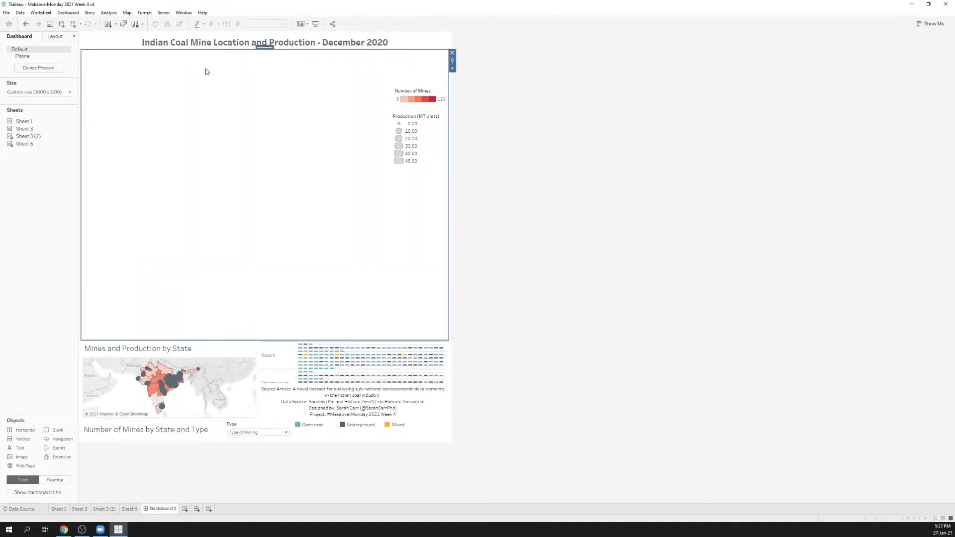
Copy the map's title and place it as a text object, "Mines and Production by State", in the new container
double_click(142, 351)
key("ctrl+a")
key("ctrl+c")
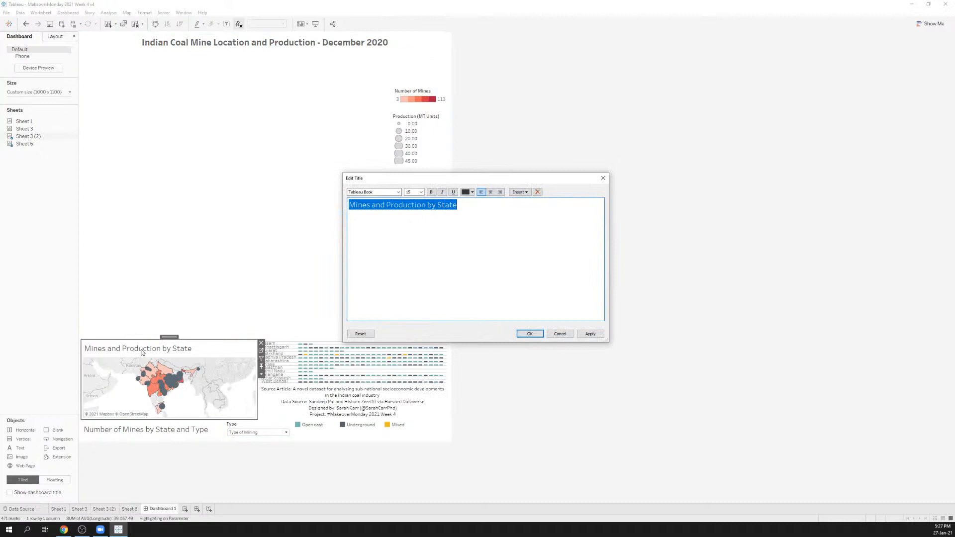
key("Return")
left_click_drag(20, 439, 180, 88)
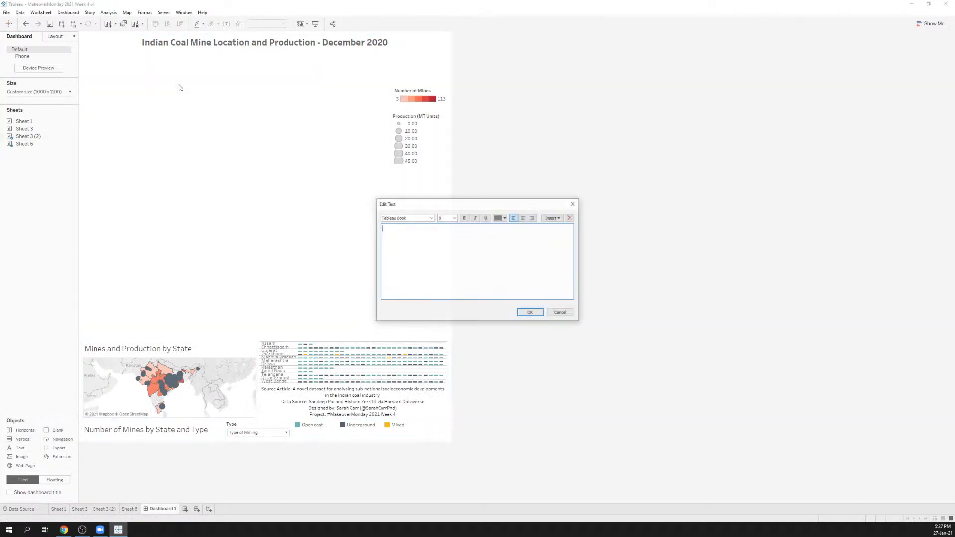
key("ctrl+v")
left_click(530, 313)
Move the container with the mine chart's title, Type control and colour legend beside the new text above the charts
left_click(197, 431)
double_click(155, 416)
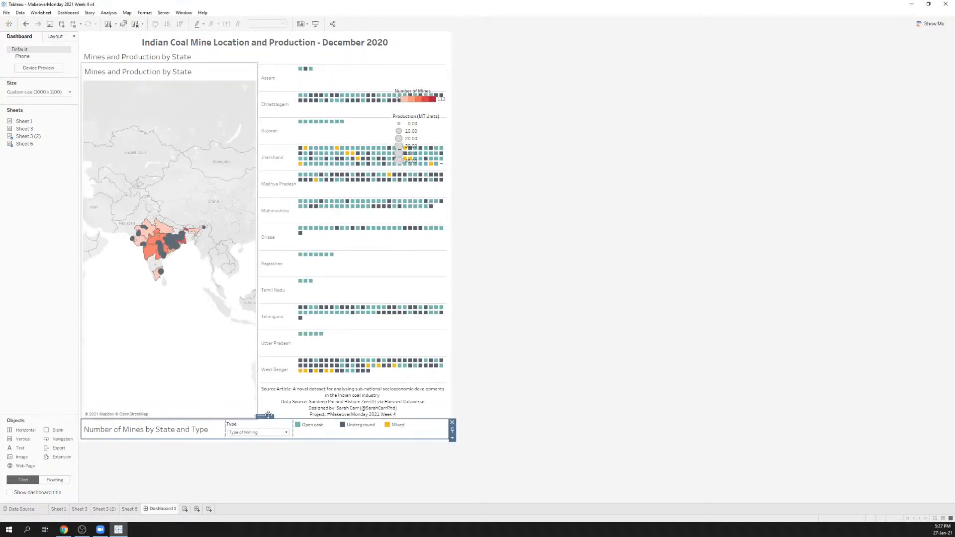
left_click_drag(273, 416, 382, 58)
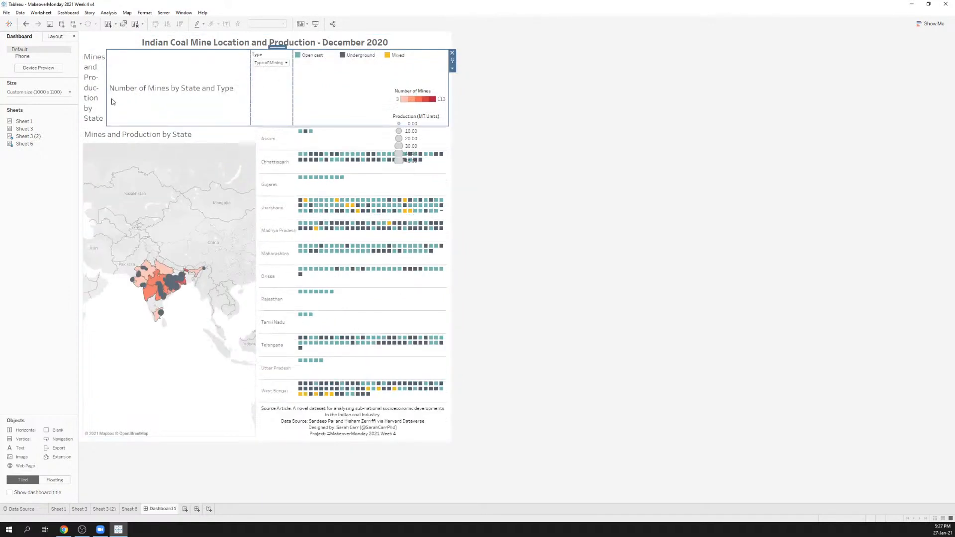
Widen the "Mines and Production by State" text to about the map's width and make the heading row shorter
left_click_drag(107, 101, 259, 102)
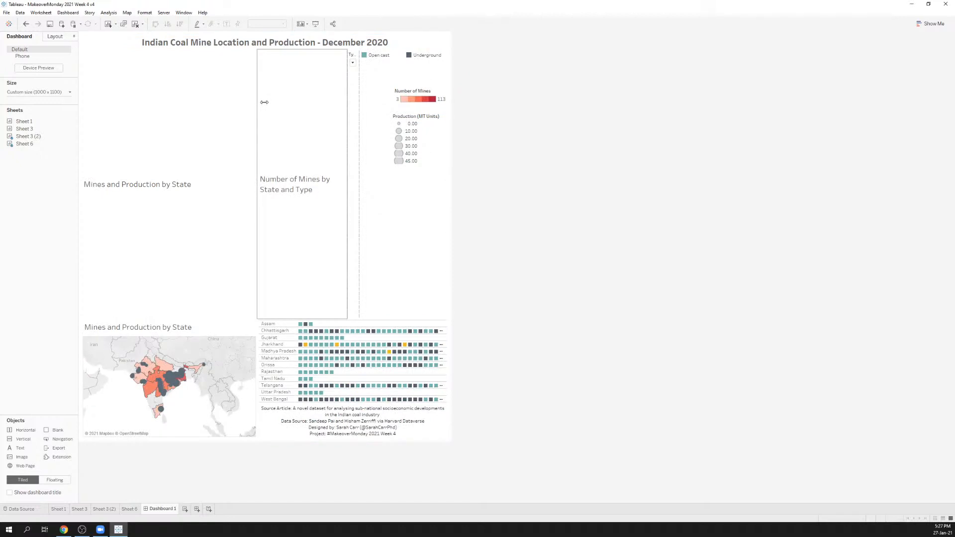
key("ctrl+z")
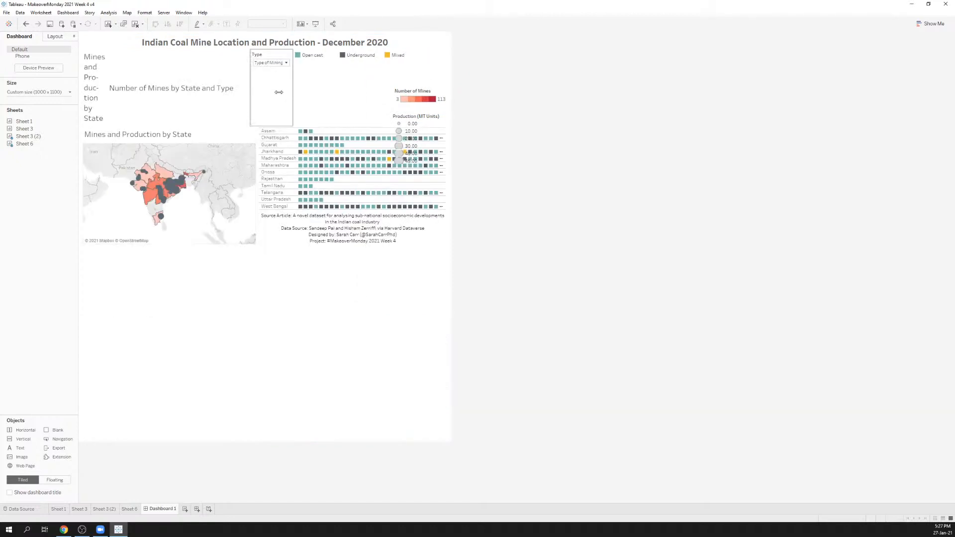
left_click(94, 72)
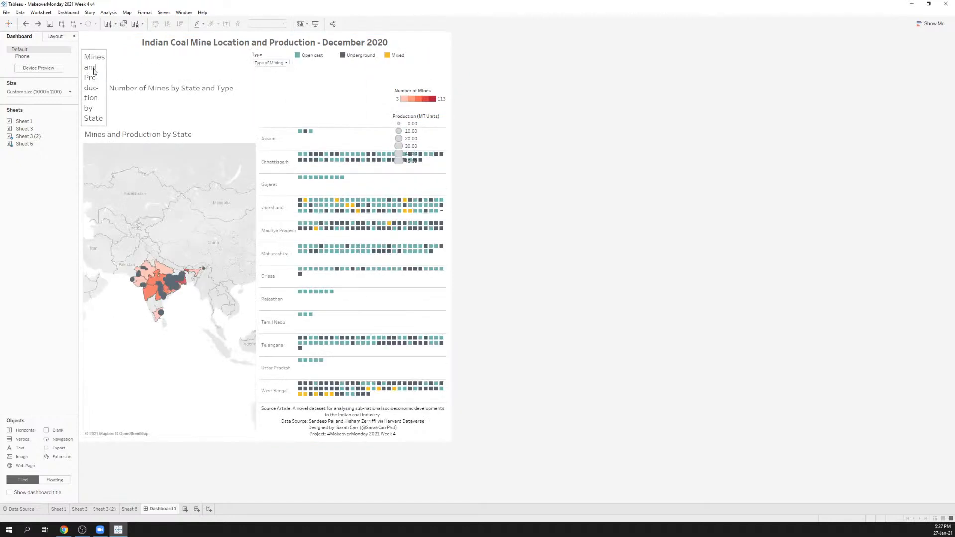
left_click_drag(107, 82, 249, 98)
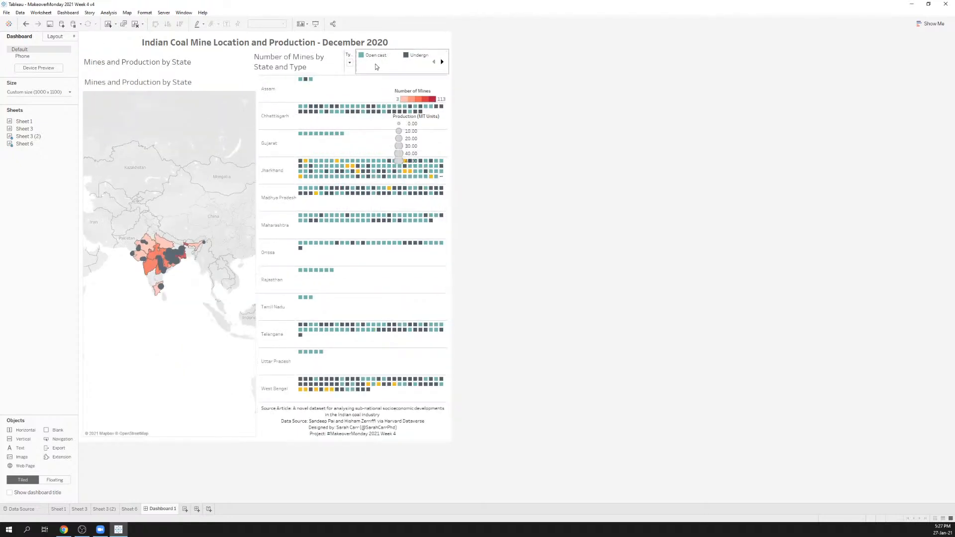
left_click(329, 64)
Hide the map's own title and zoom the map in on India
right_click(166, 81)
left_click(189, 104)
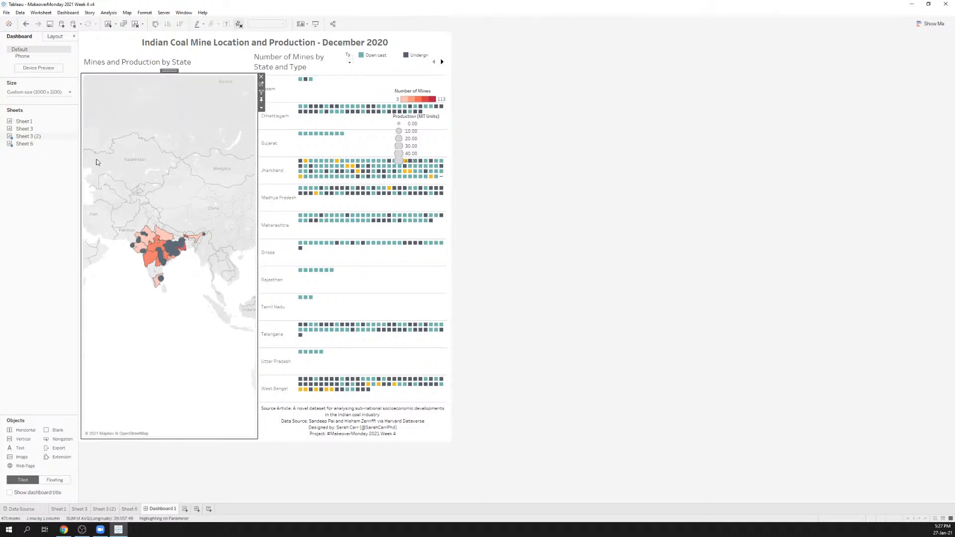
left_click(92, 117)
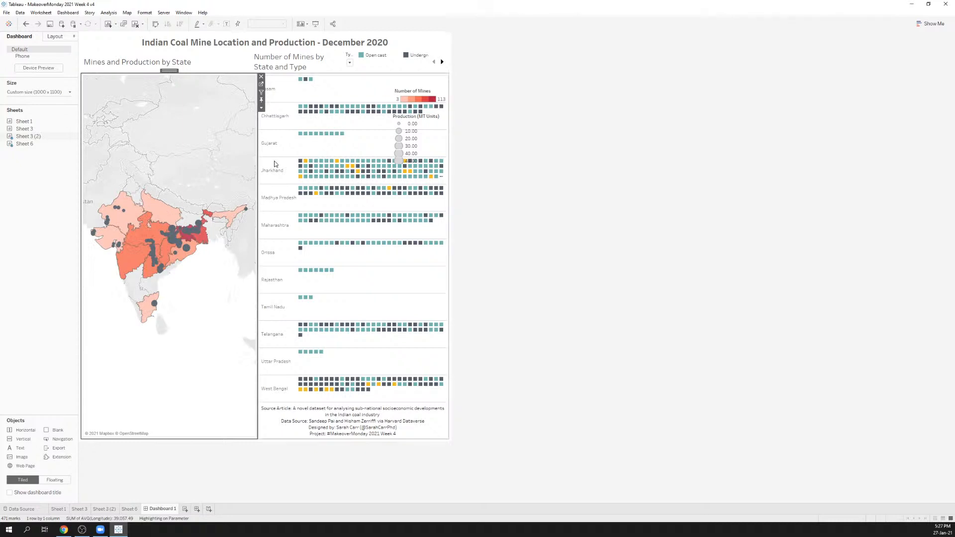
Remove the floating Production (MT Units) size legend and Number of Mines colour legend from the dashboard
left_click(431, 136)
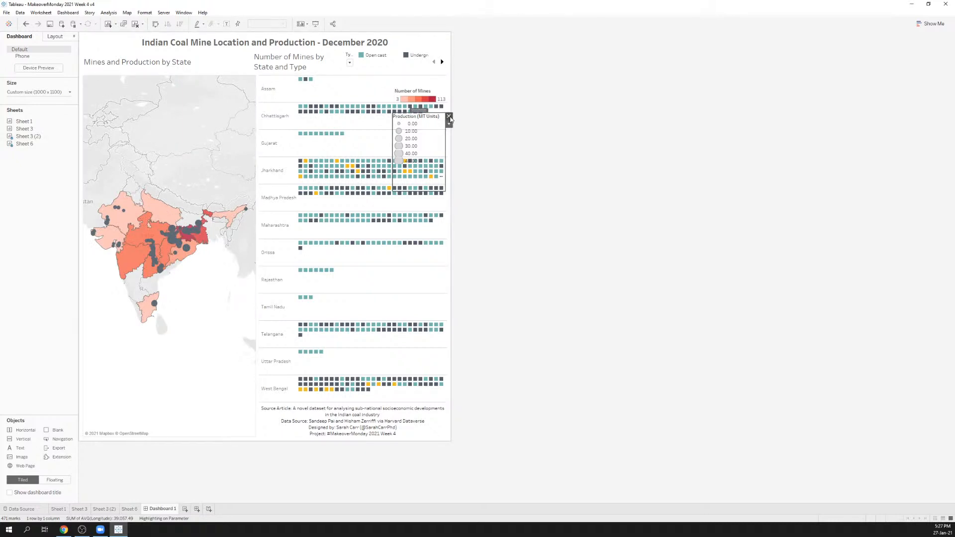
left_click(448, 116)
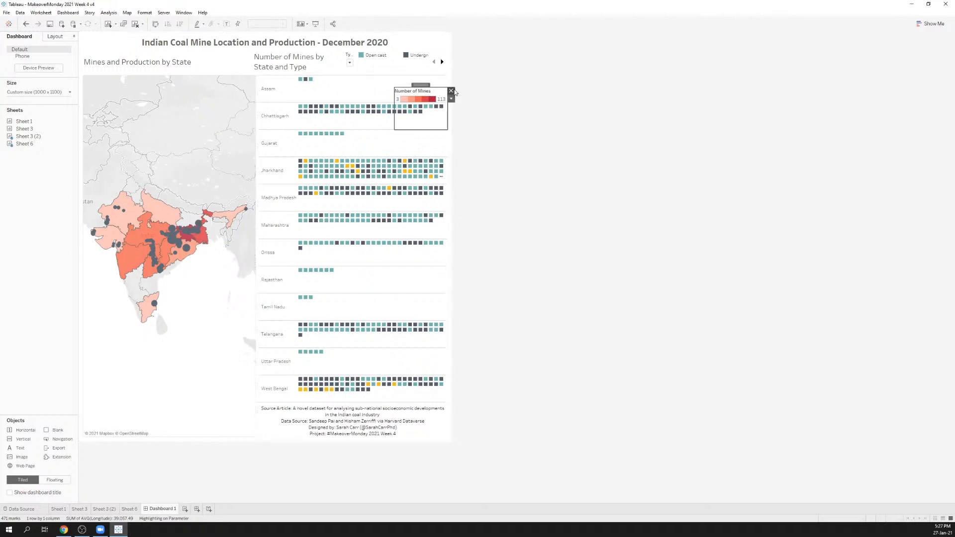
left_click(450, 91)
Arrange the mine type colour legend's items in multiple columns and widen the "Number of Mines by State and Type" title slightly
left_click(397, 68)
left_click(452, 68)
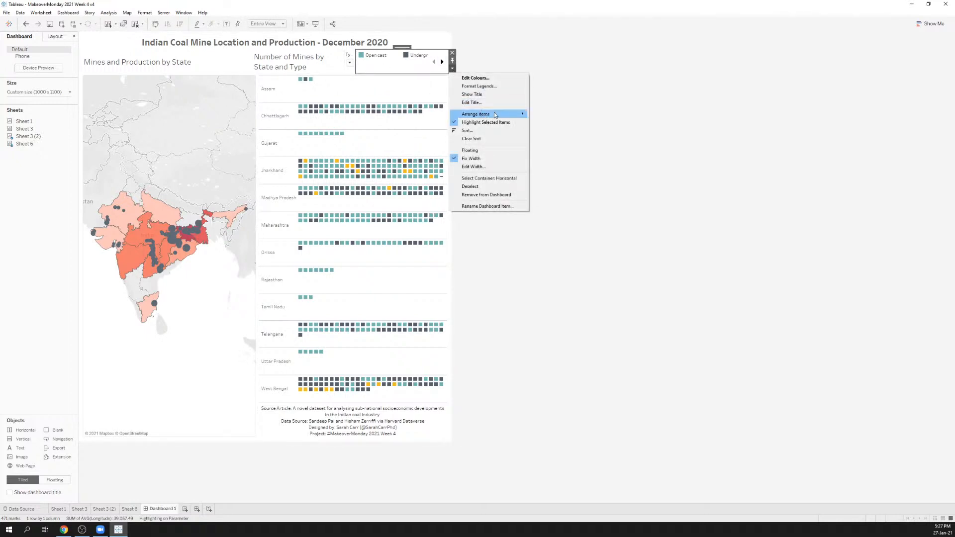
mouse_move(525, 114)
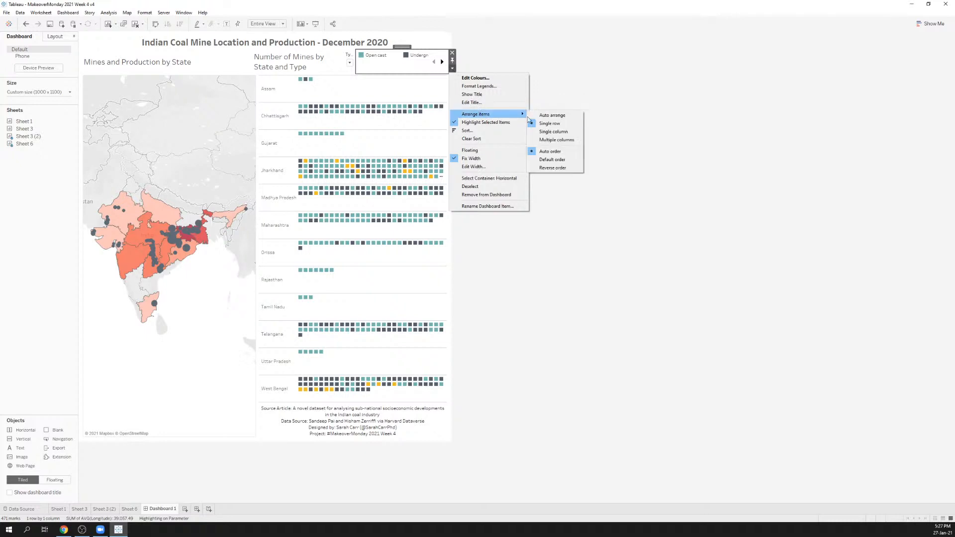
left_click(557, 140)
mouse_move(355, 62)
left_mouse_down()
mouse_move(407, 68)
mouse_move(362, 62)
left_mouse_up()
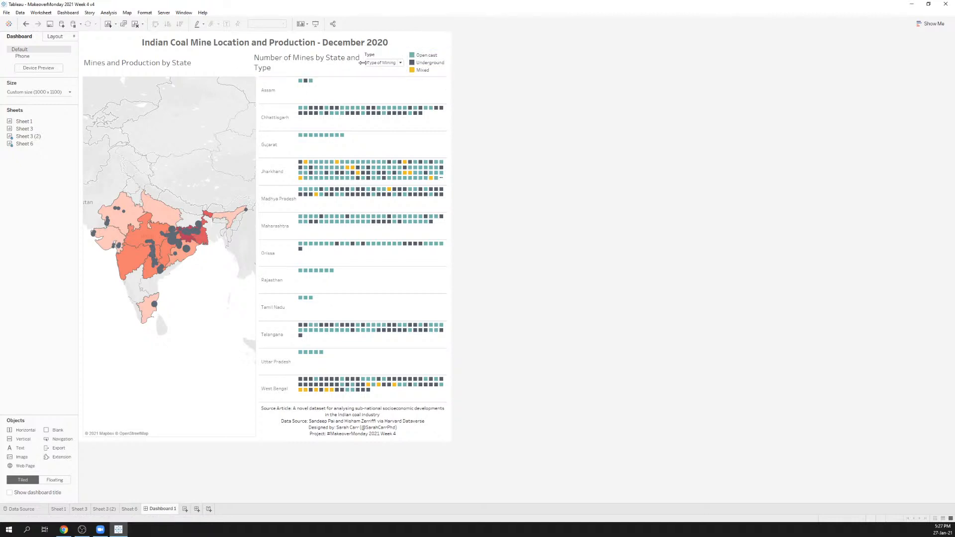
left_click_drag(362, 63, 358, 63)
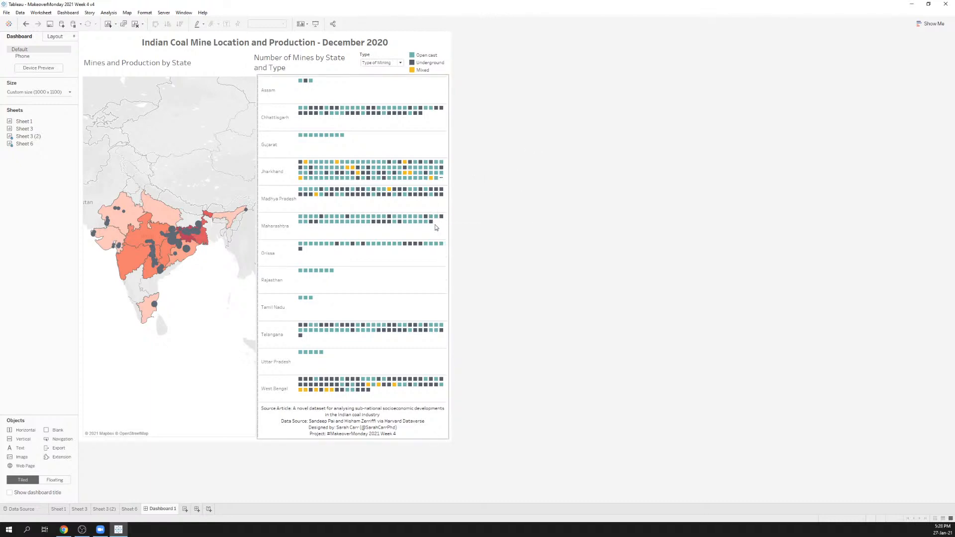
Copy the source and credits text from the mine chart's caption and hide that caption
left_click(389, 267)
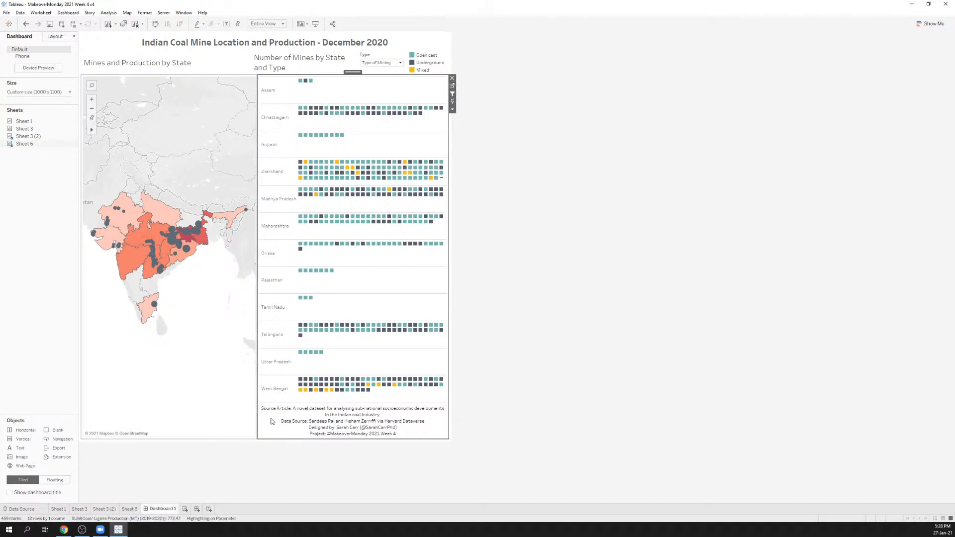
double_click(384, 414)
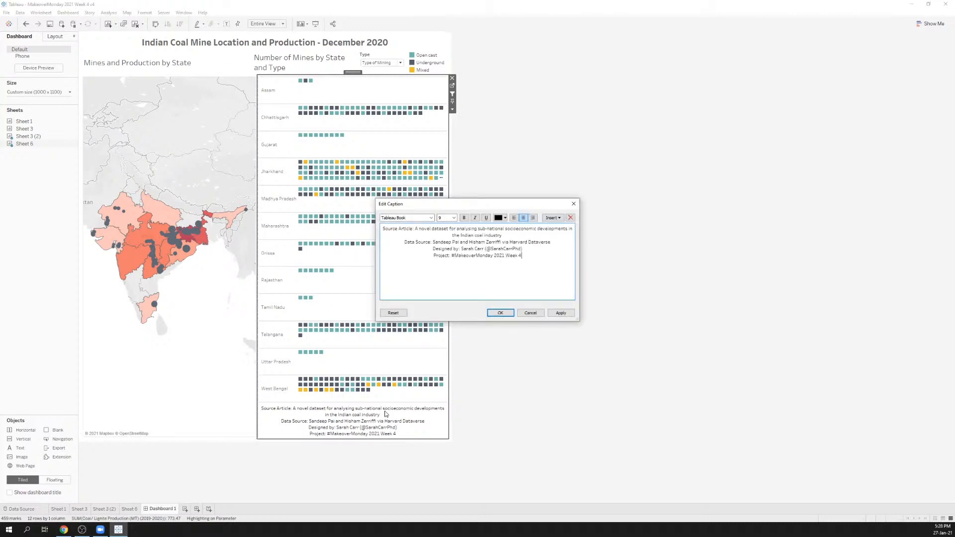
key("Escape")
left_click(452, 108)
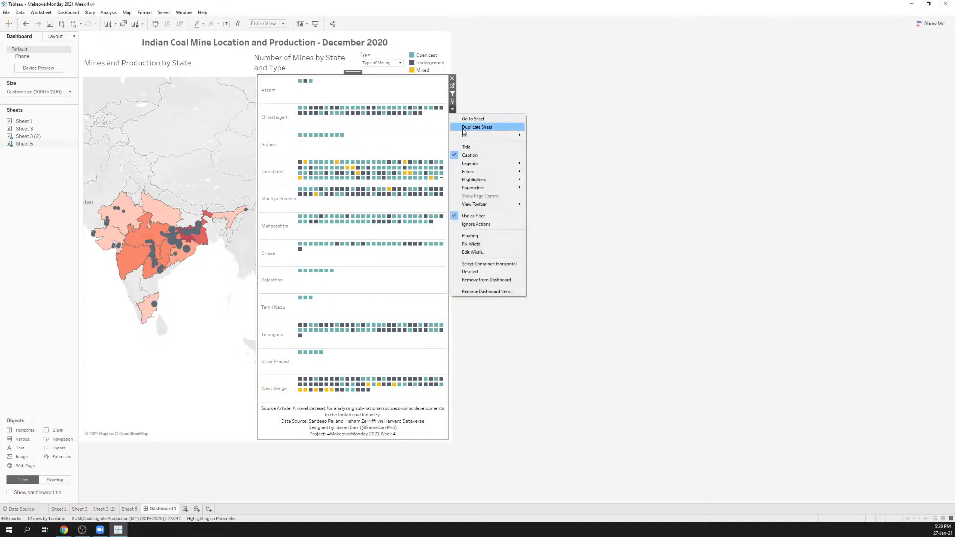
left_click(462, 157)
Show the map's caption, replace its text with the copied source and credits, and centre it
left_click(239, 115)
left_click(261, 109)
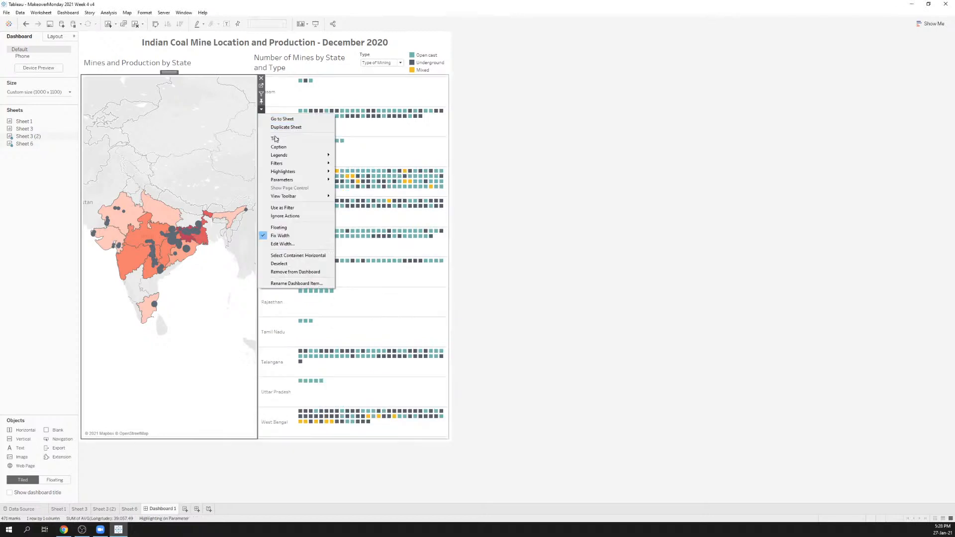
left_click(274, 148)
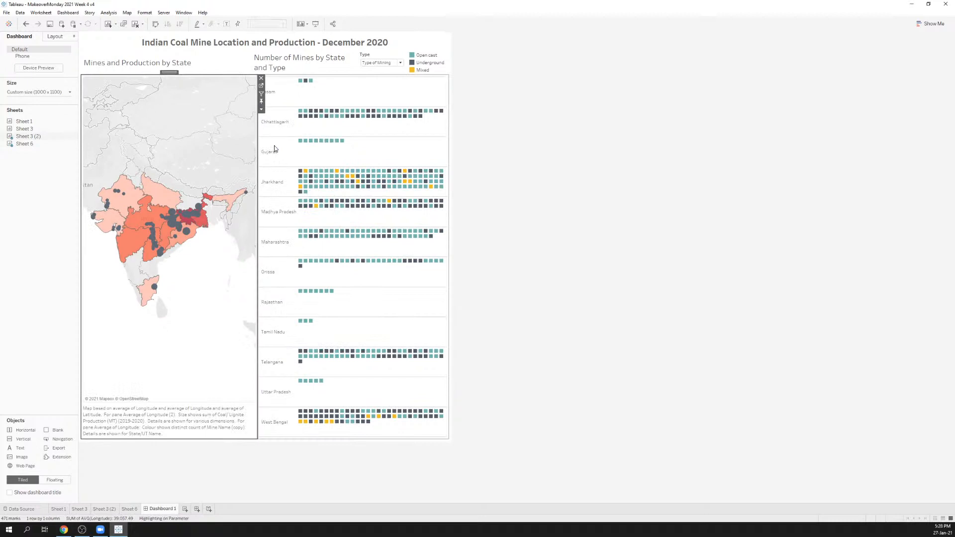
double_click(169, 421)
key("ctrl+a")
type("Source Article: A novel dataset for analysing sub-national socioeconomic developments in the Indian coal industry Data Source: Sandeep Pai and Hisham Zerriffi via Harvard Dataverse Designed by: Sarah Carr (@SarahCarrPhd) Project: #MakeoverMonday 2021 Week 4")
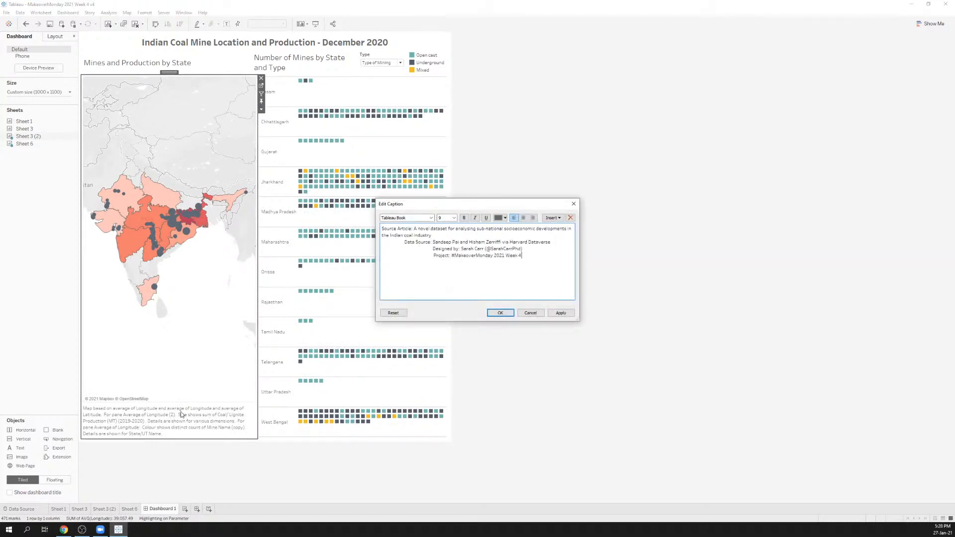
key("ctrl+a")
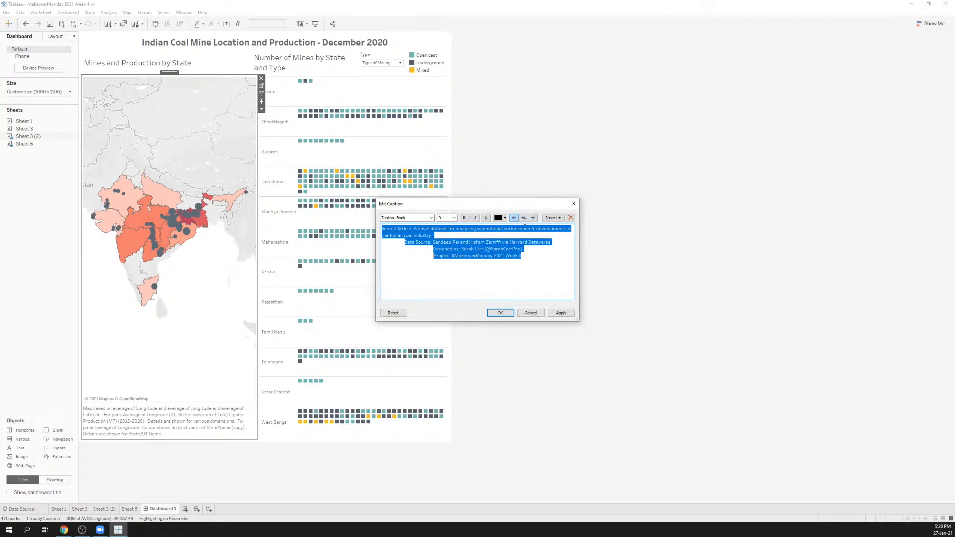
left_click(524, 218)
left_click(500, 313)
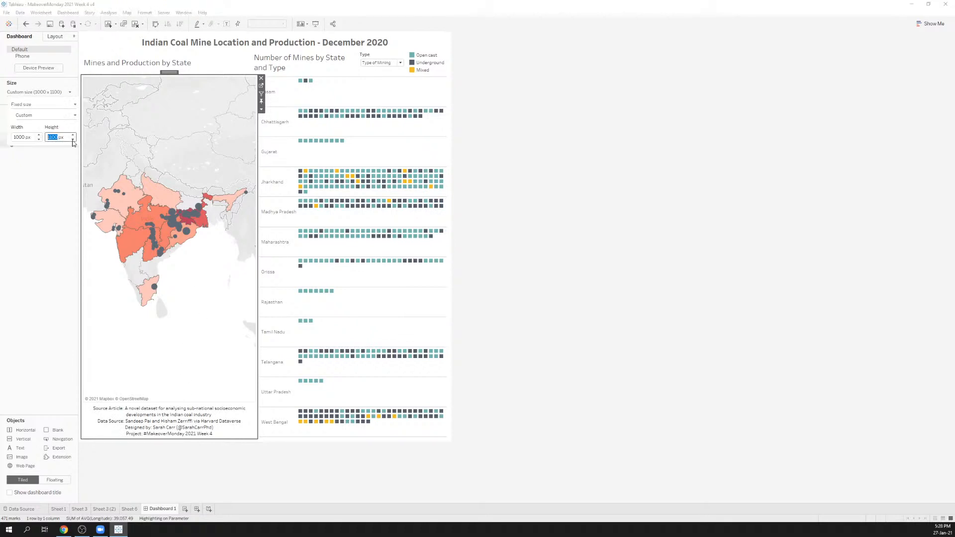
Reduce the dashboard's fixed height to 800 px, keeping the width at 1000 px
left_click(73, 140)
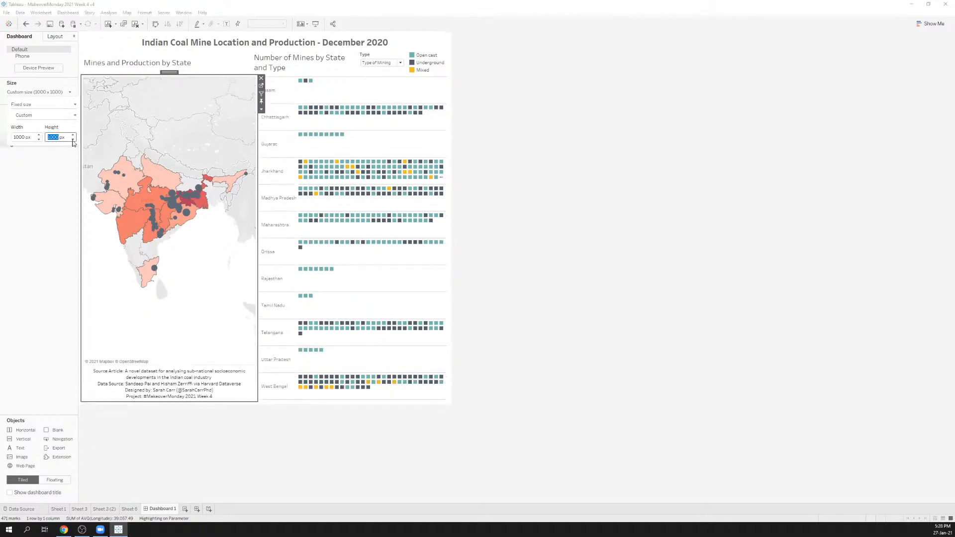
left_click(72, 140)
left_click(72, 141)
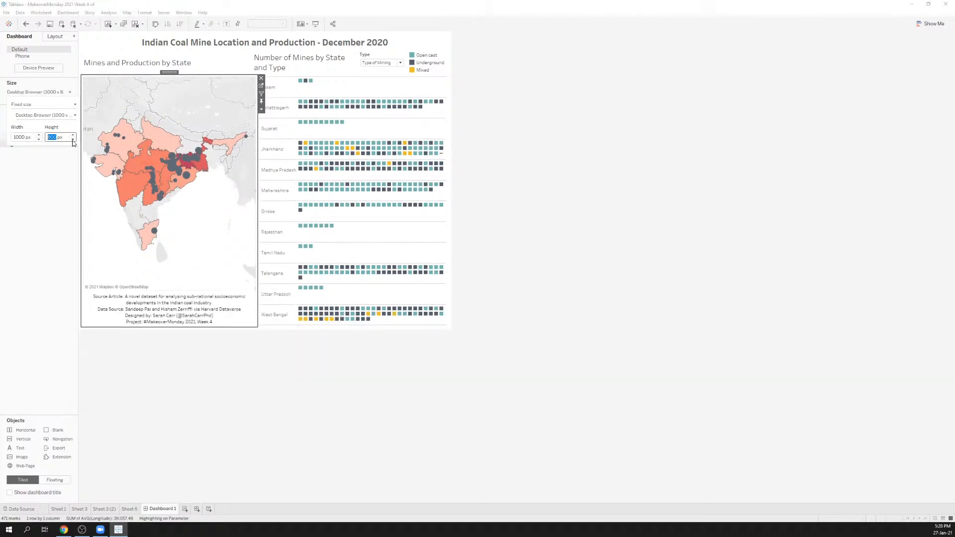
left_click(203, 232)
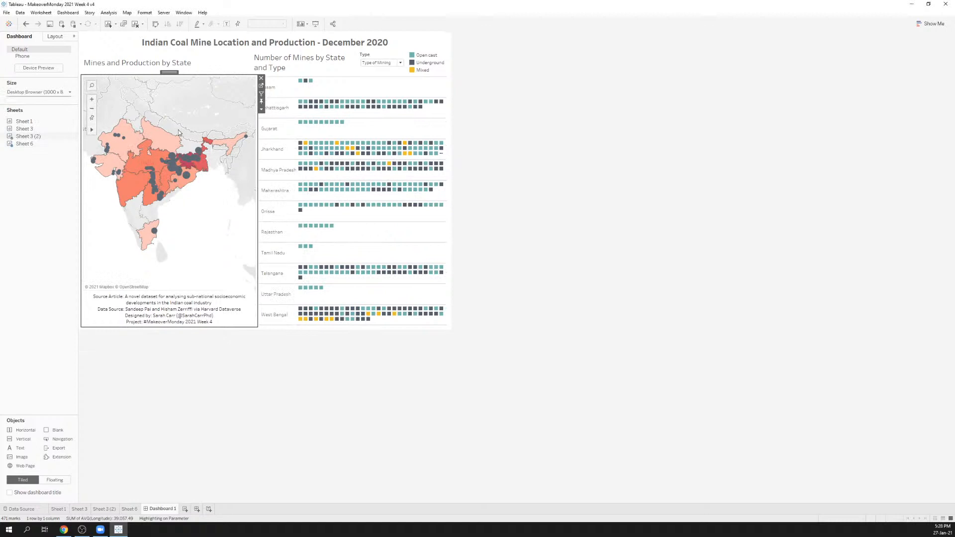
On the map's own sheet, colour the mine location marks white with 74% opacity
left_click(261, 86)
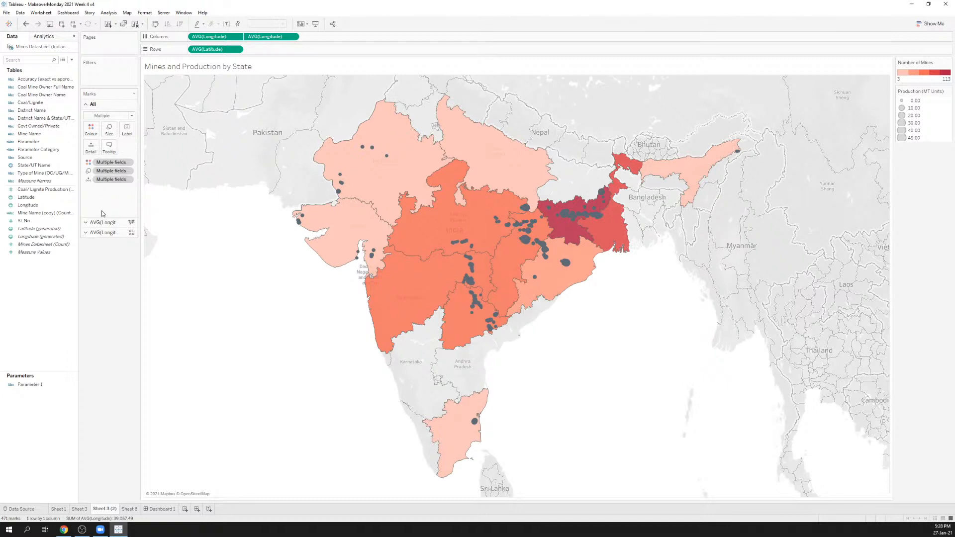
left_click(104, 232)
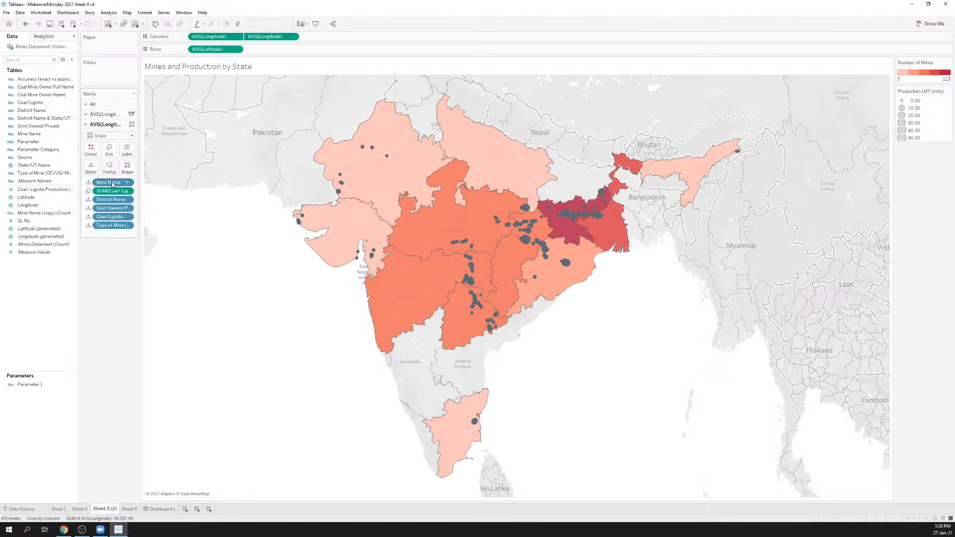
left_click(91, 149)
left_click(121, 237)
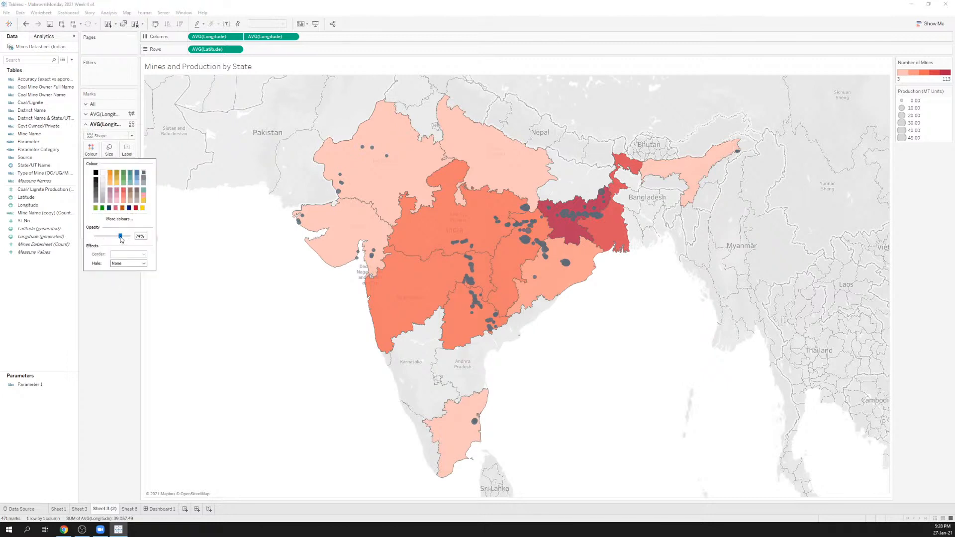
left_click(102, 174)
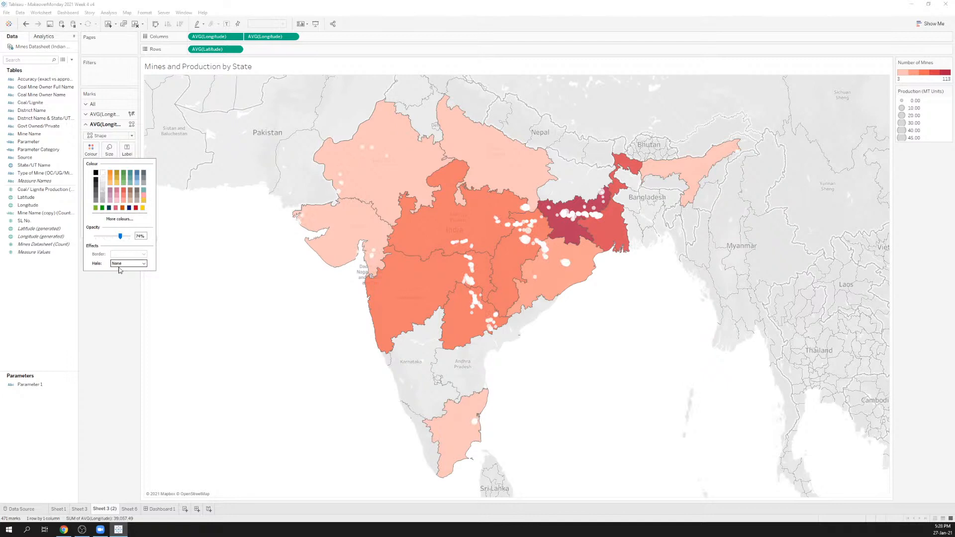
Change the mine location marks to circles and give them a dark border
left_click(118, 283)
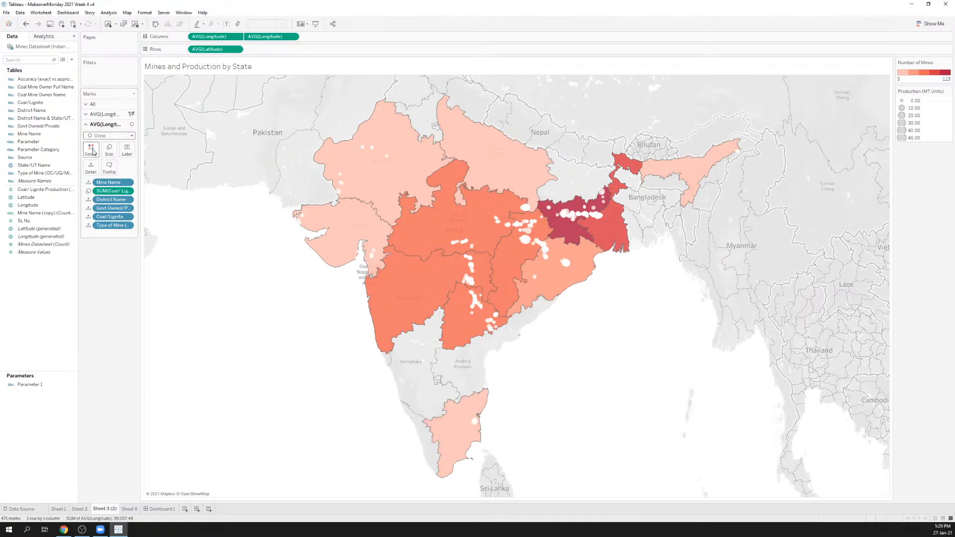
left_click(91, 150)
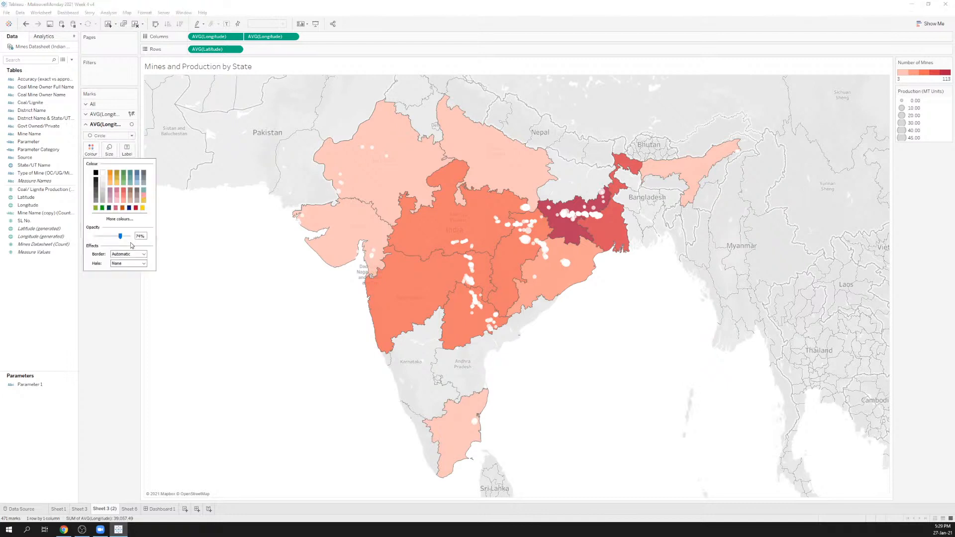
left_click(128, 254)
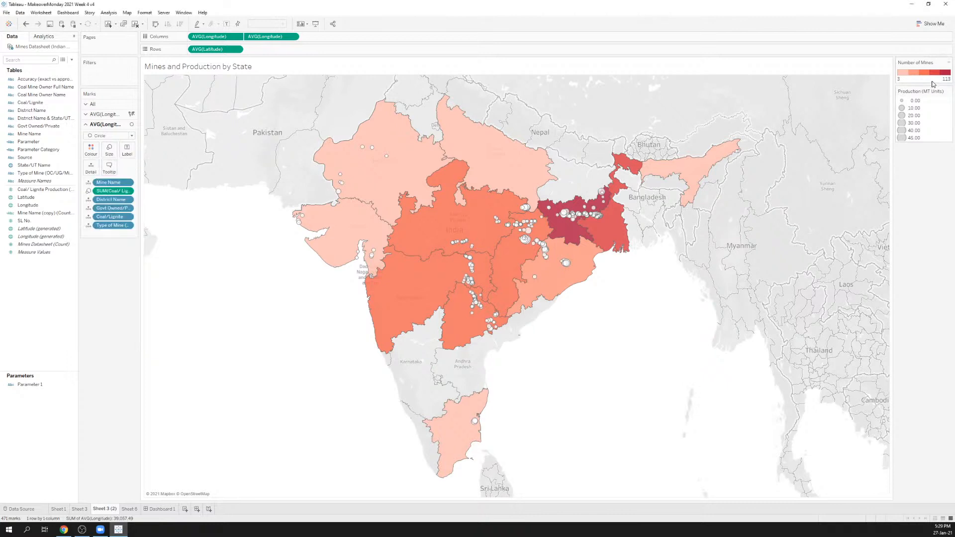
Recolour the states by Number of Mines with a custom sequential dark brown palette and turn off stepped colour
double_click(933, 83)
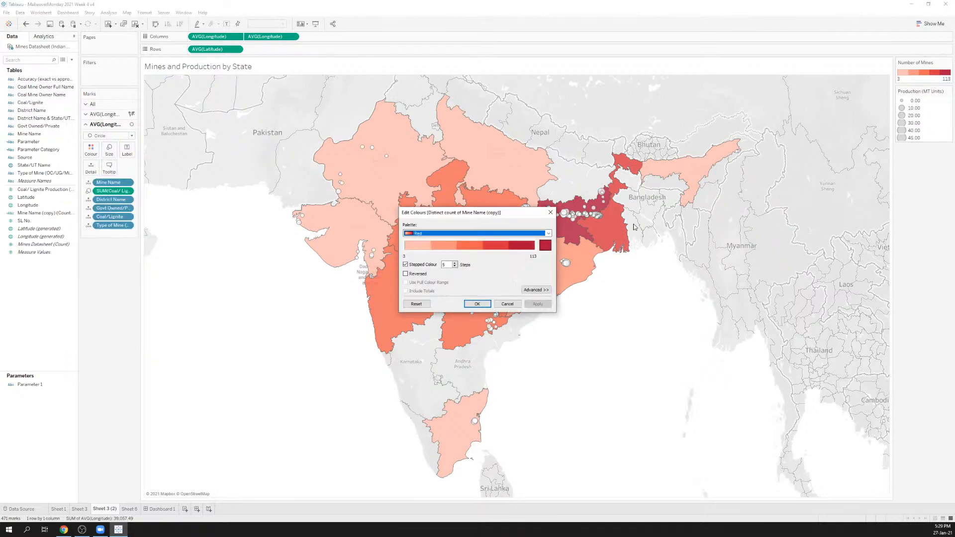
left_click(532, 234)
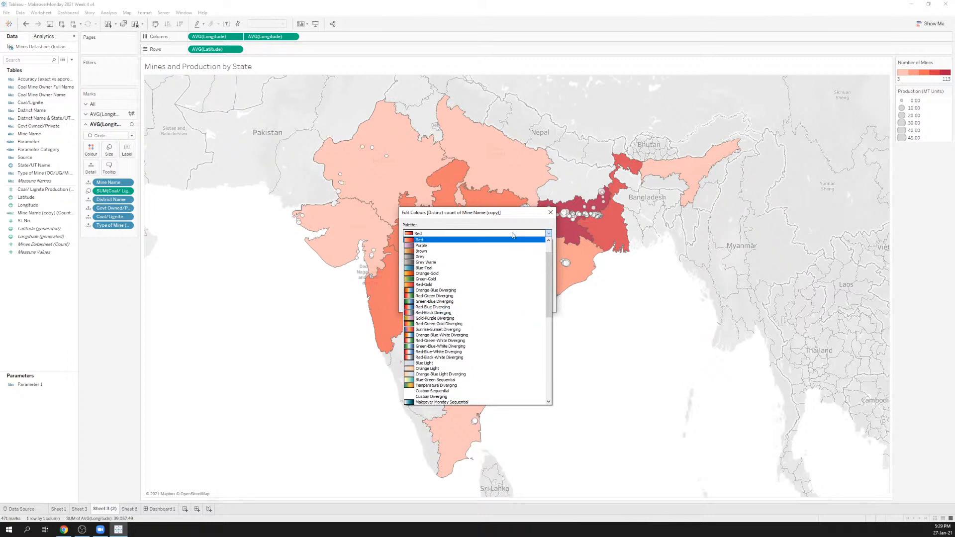
left_click(545, 241)
left_click(545, 244)
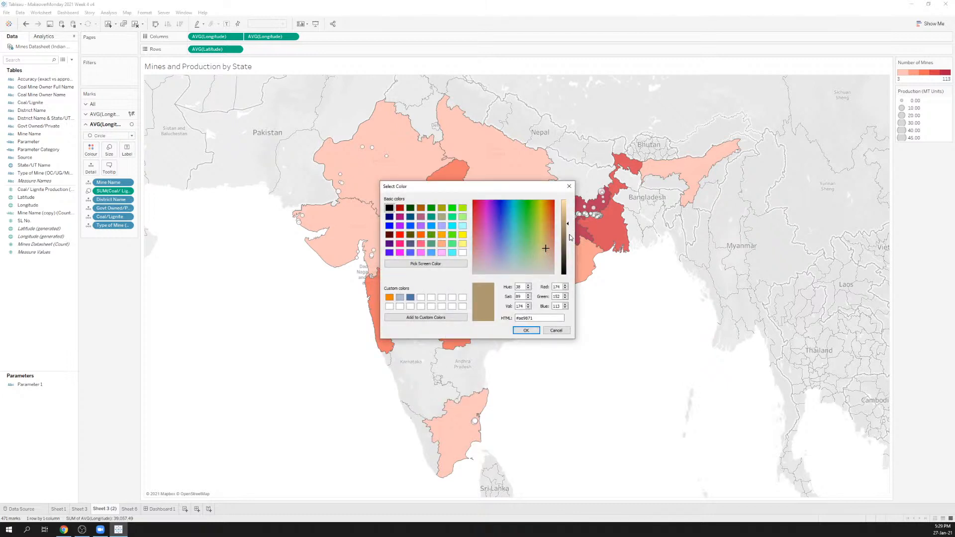
left_click(566, 265)
left_click_drag(567, 265, 566, 253)
left_click(526, 331)
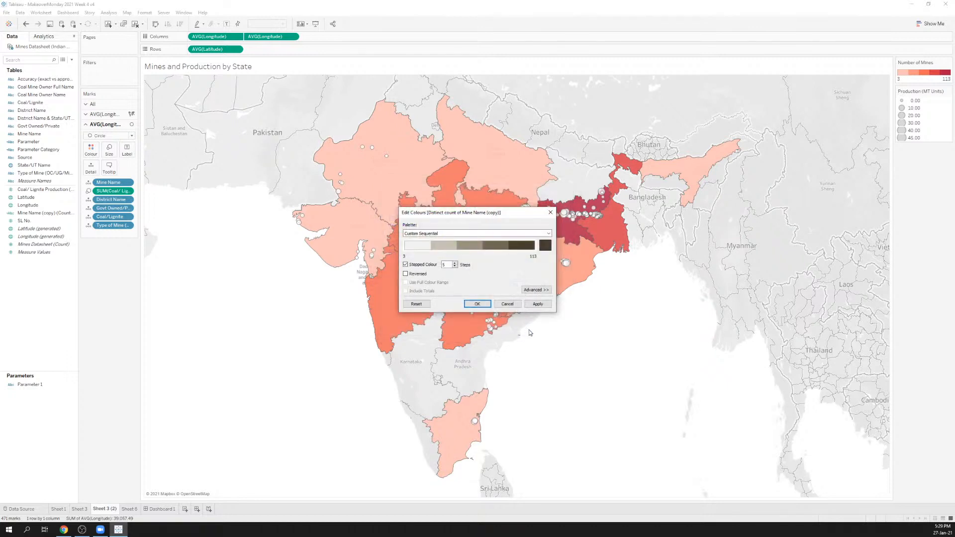
left_click(436, 266)
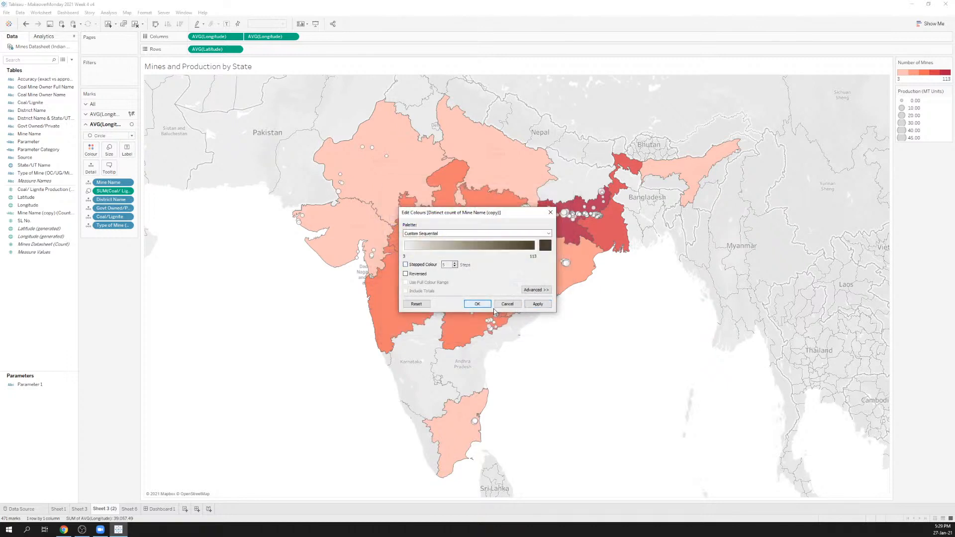
left_click(538, 304)
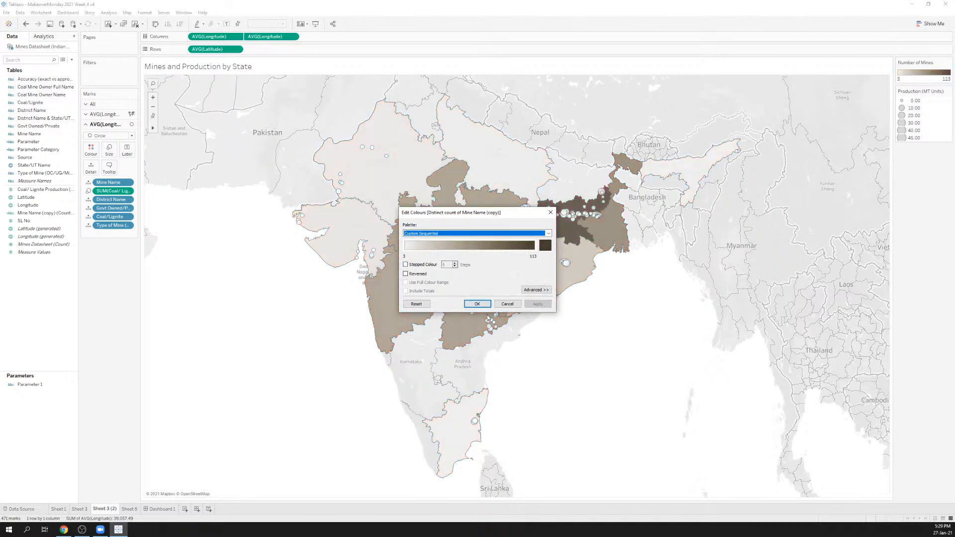
left_click(478, 304)
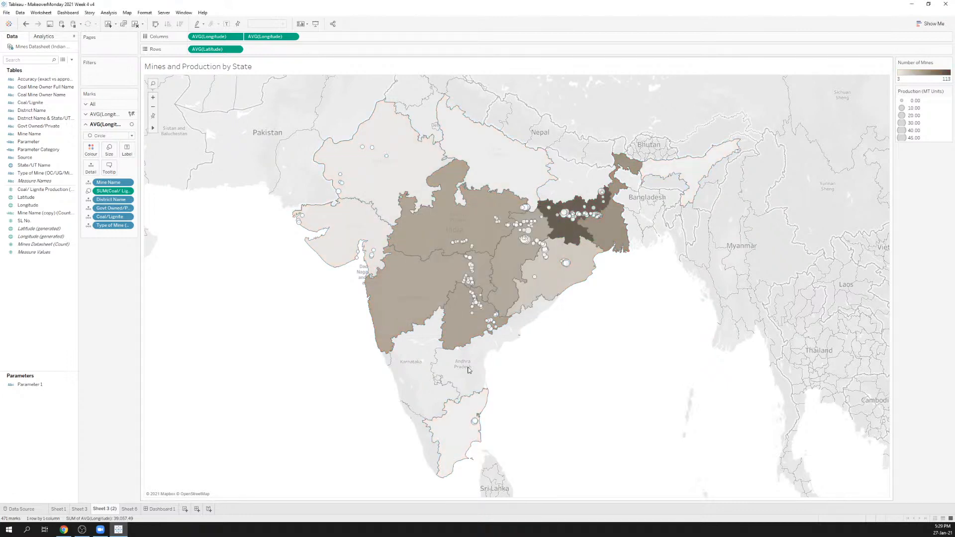
Try a white border on the map's state areas, then set the border to grey
left_click(105, 114)
left_click(91, 139)
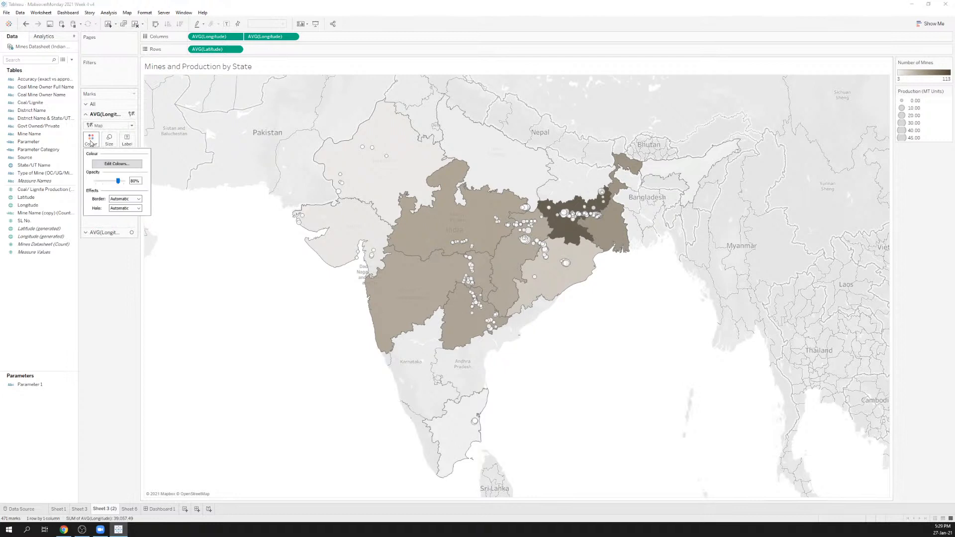
left_click(129, 199)
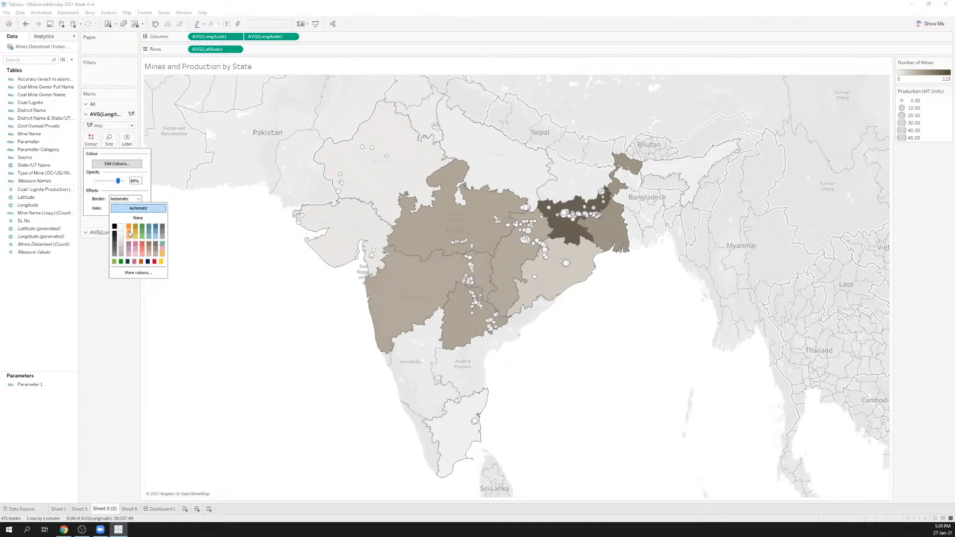
left_click(123, 227)
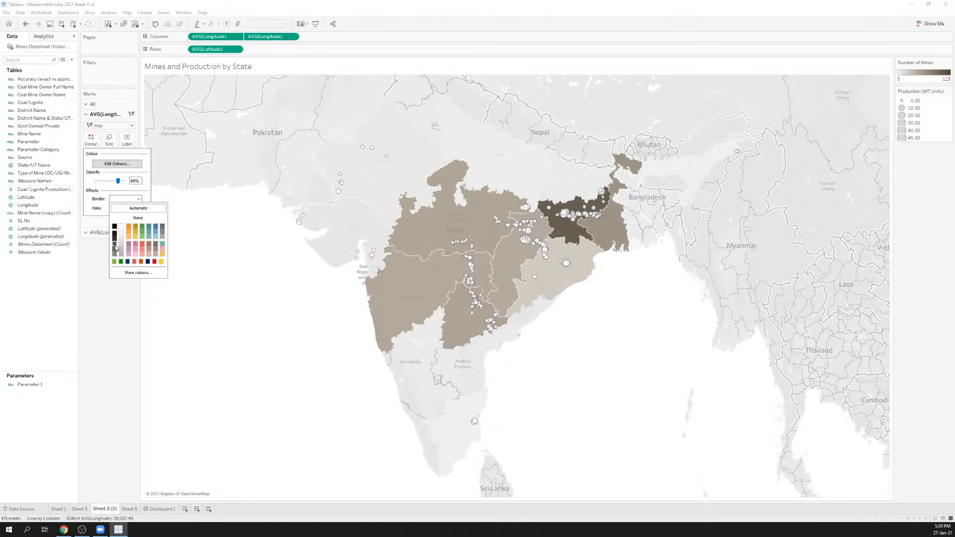
left_click(115, 244)
left_click(137, 95)
Turn off the map's Base and Land Cover layers, turn on Coastline, set the washout to 50% and check the dashboard
left_click(145, 13)
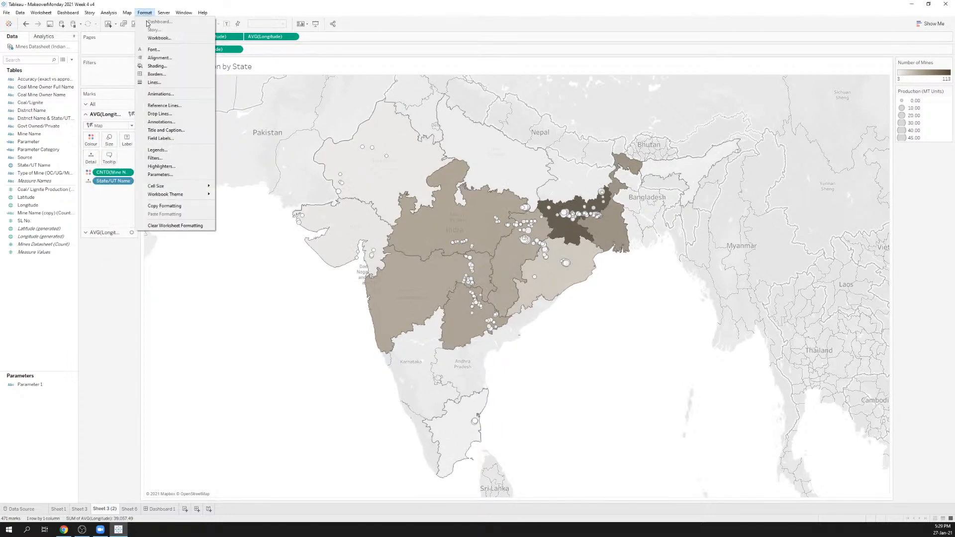
mouse_move(126, 12)
left_click(145, 66)
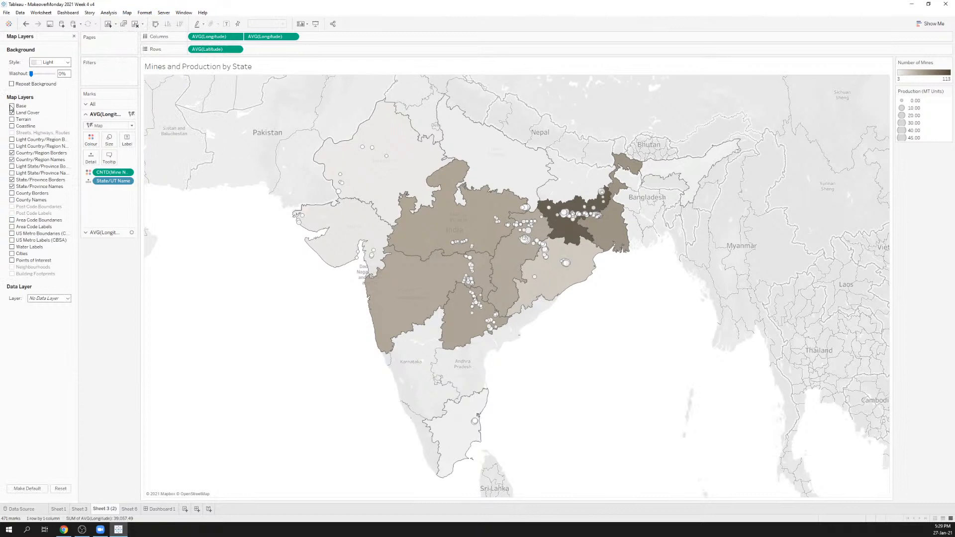
left_click(11, 106)
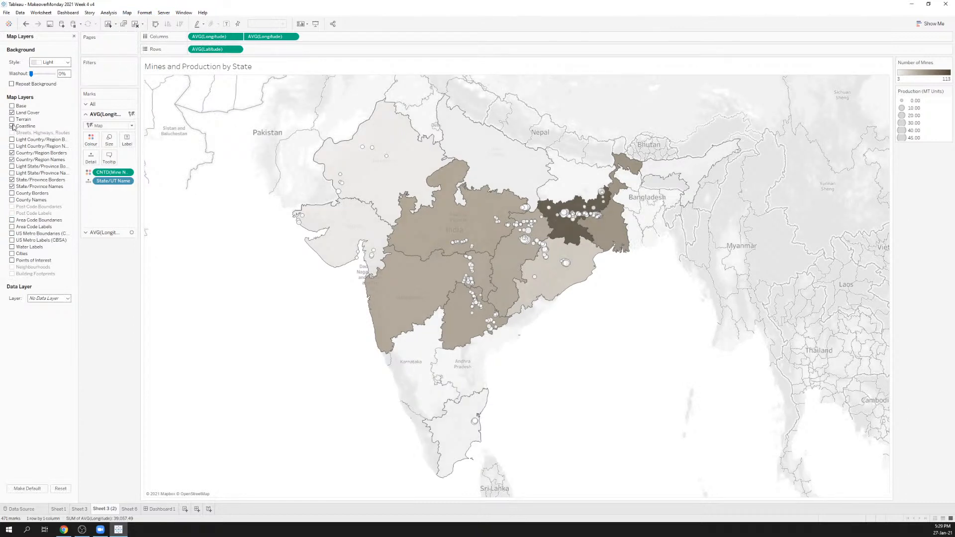
left_click(12, 126)
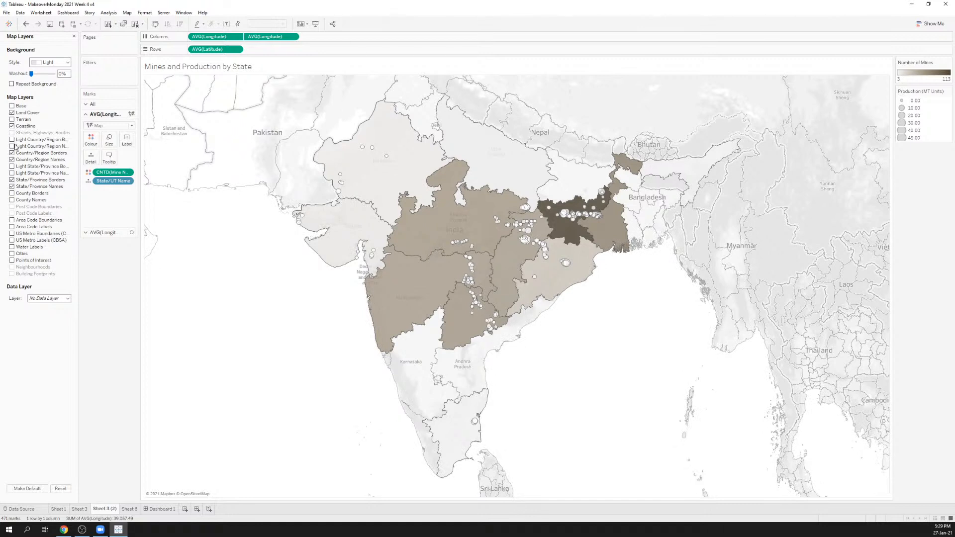
left_click(12, 113)
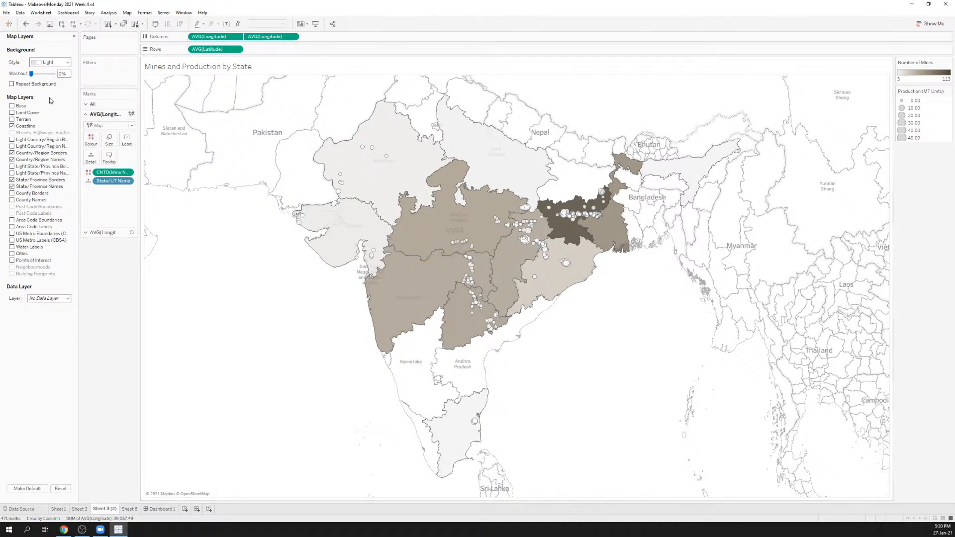
left_click(42, 75)
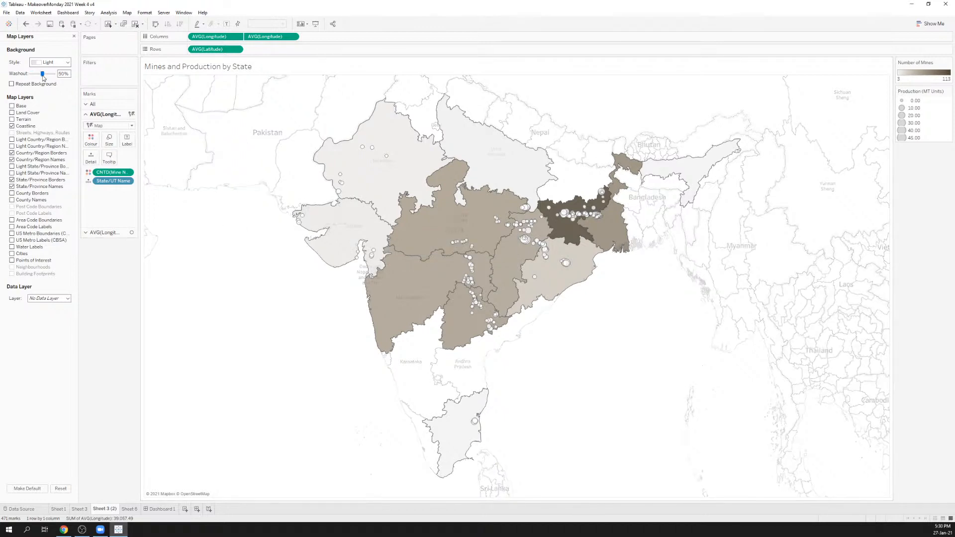
left_click(168, 508)
left_click(342, 416)
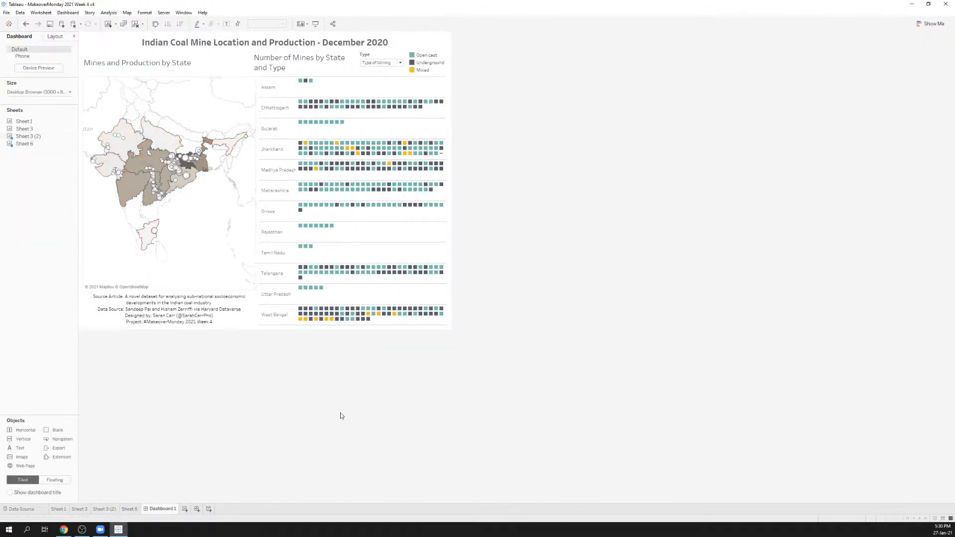
On the map's sheet, darken the end colour of the states' custom sequential palette to a near-black brown
left_click(214, 203)
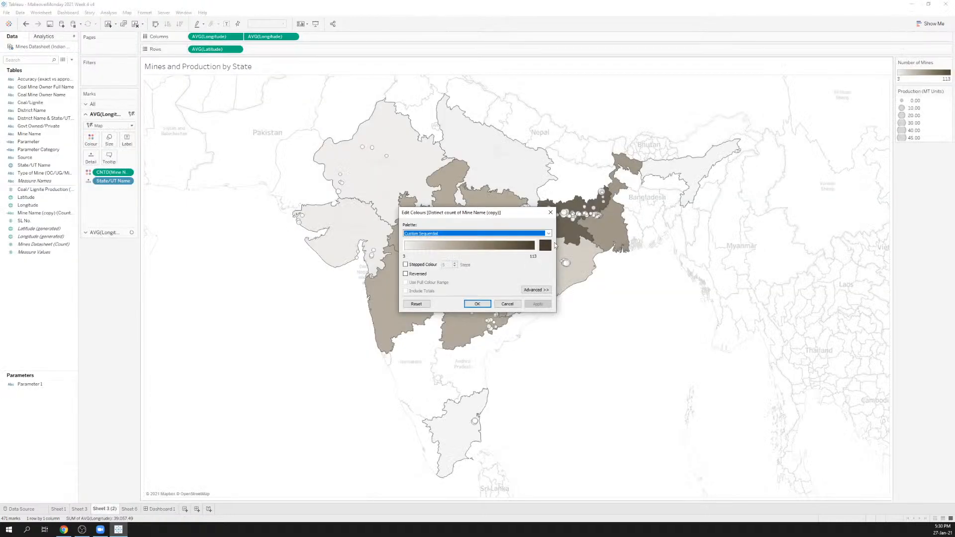
left_click(544, 251)
left_click_drag(562, 249, 559, 258)
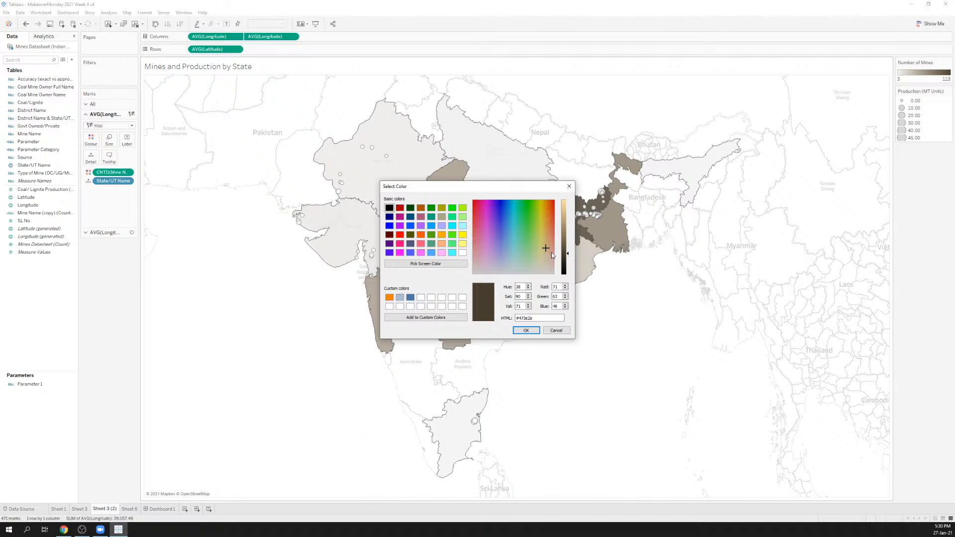
left_click_drag(568, 261, 568, 265)
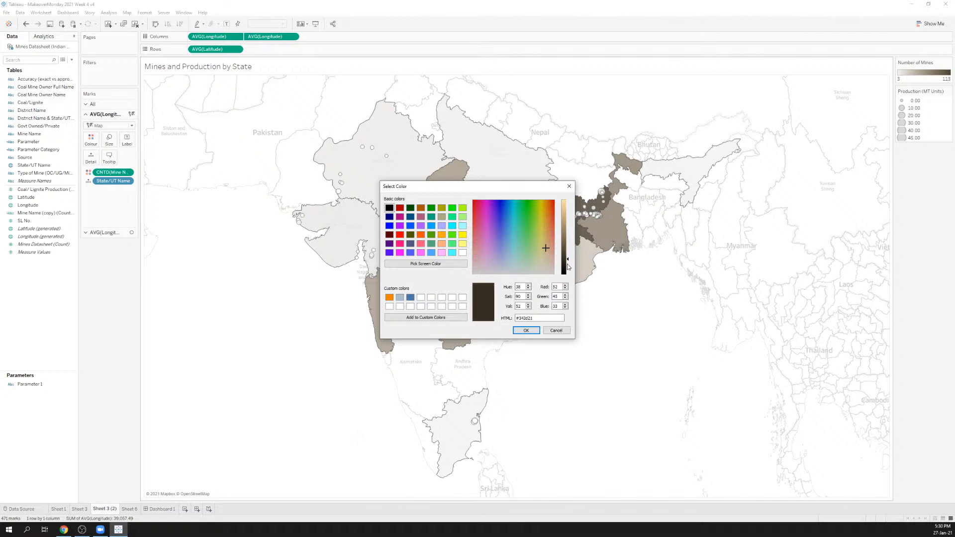
left_click(526, 331)
left_click(531, 308)
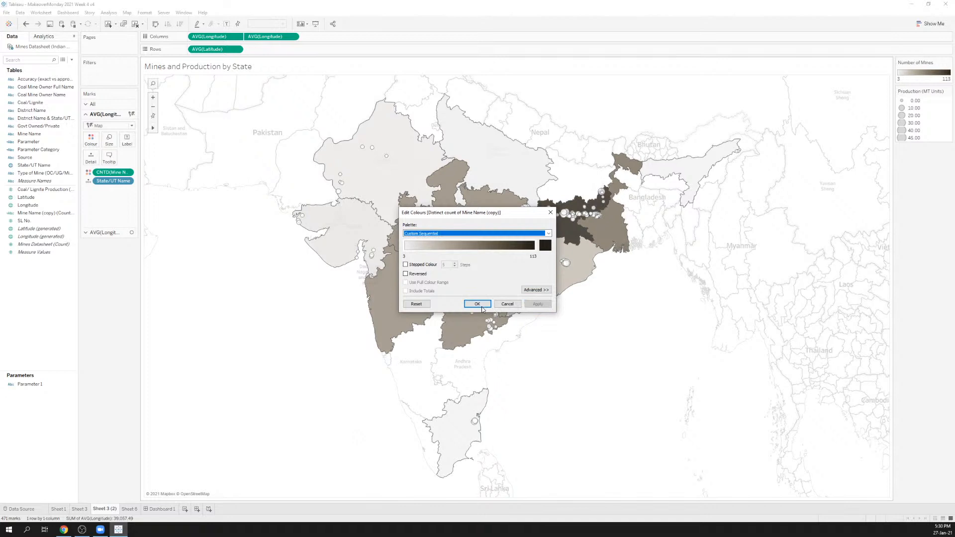
left_click(481, 306)
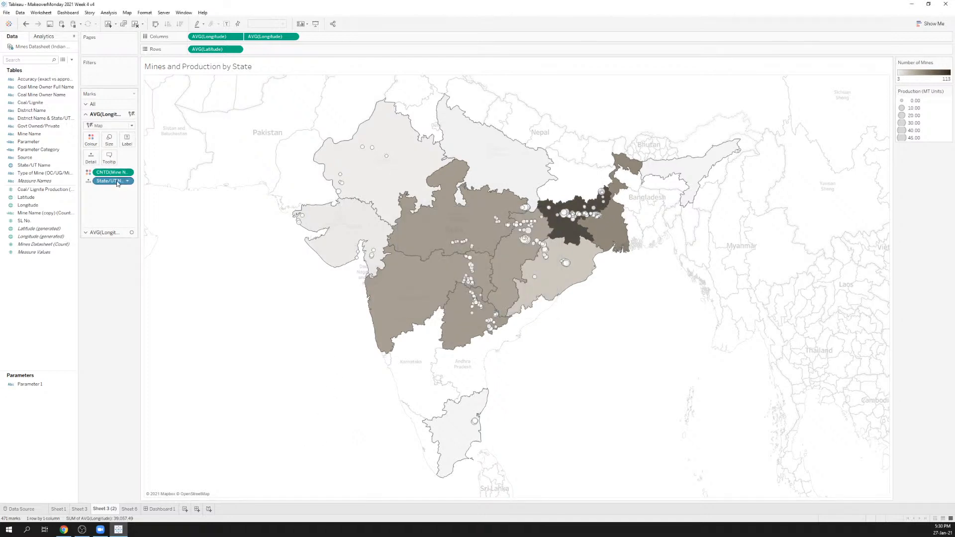
Label the states with State/UT Name and turn off the Country/Region Names layer of the background map
left_click_drag(117, 184, 129, 143)
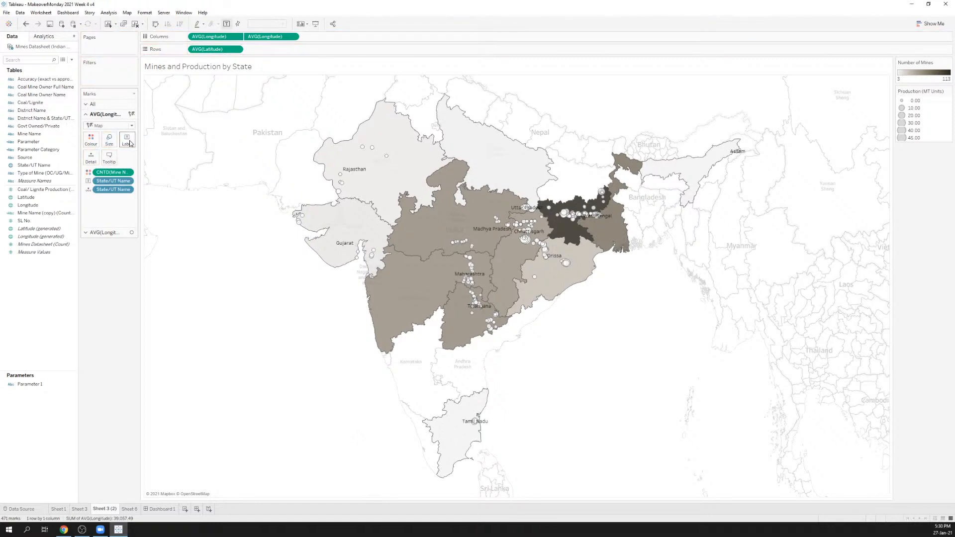
left_click(126, 13)
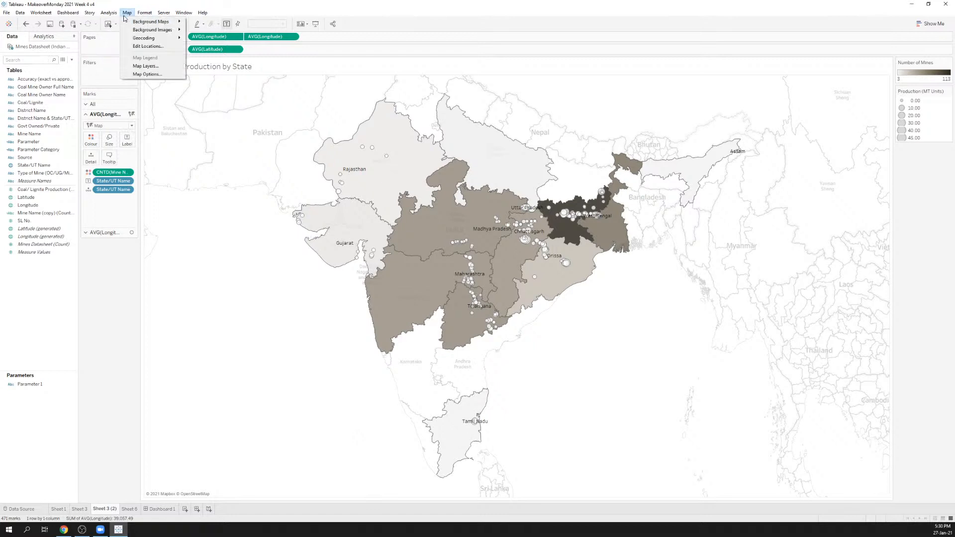
left_click(144, 65)
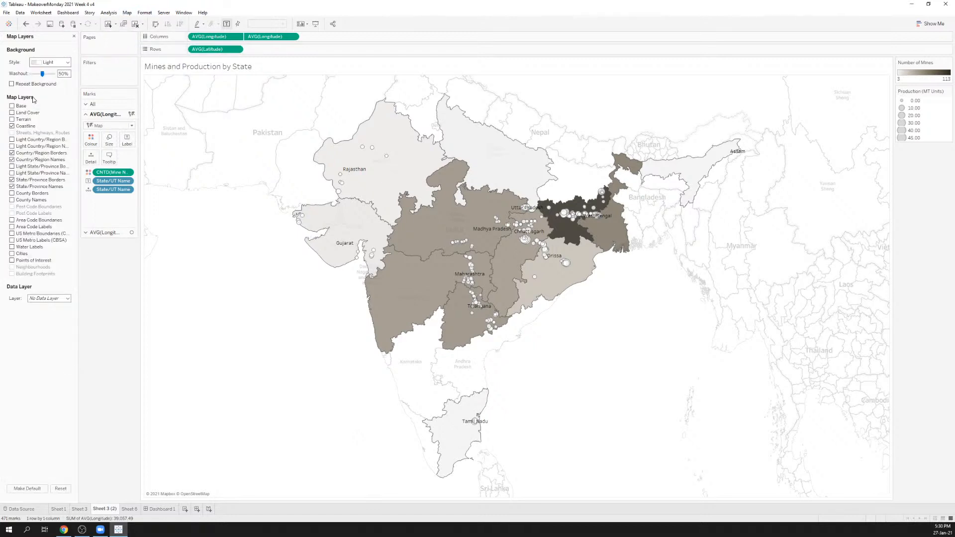
left_click(12, 160)
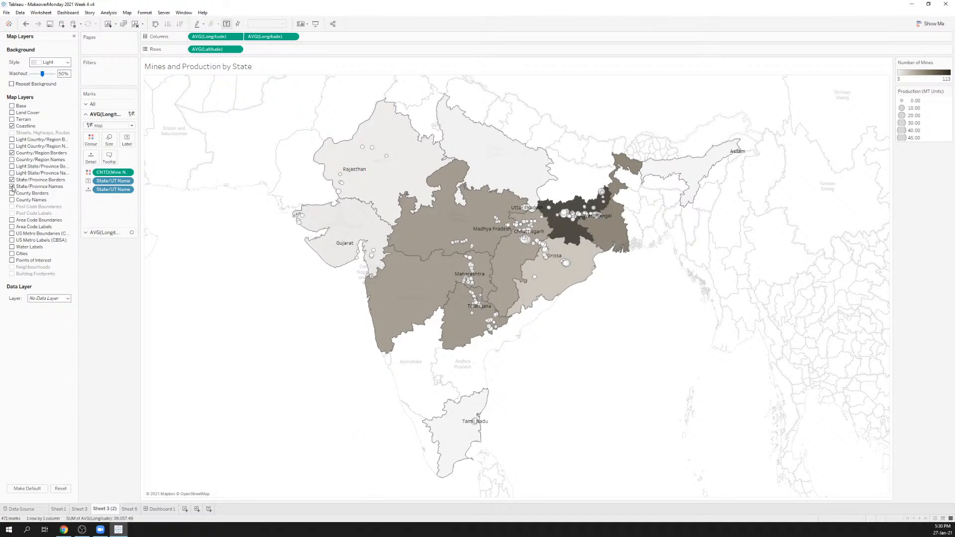
Review the updated map on the dashboard and compare it with the original version on Tableau Public in the browser
left_click(161, 509)
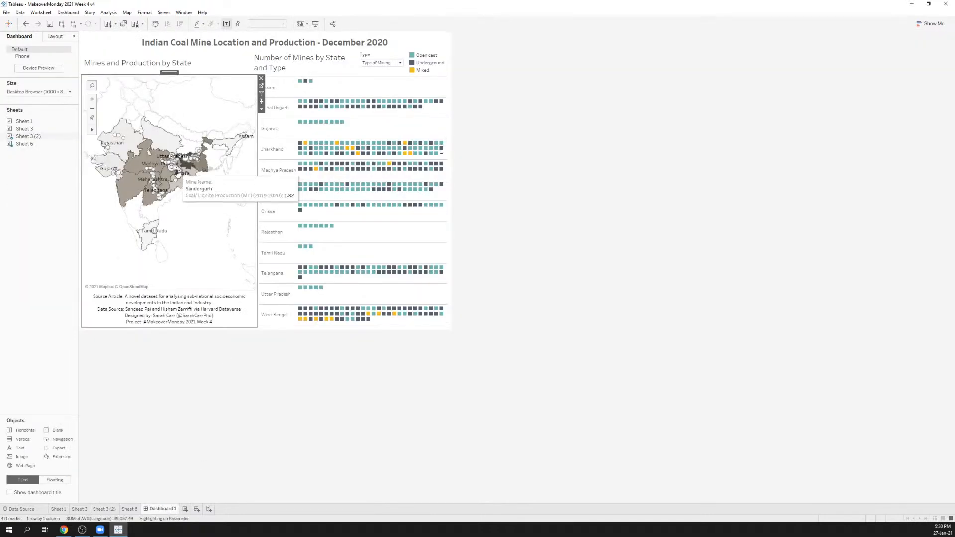
mouse_move(151, 184)
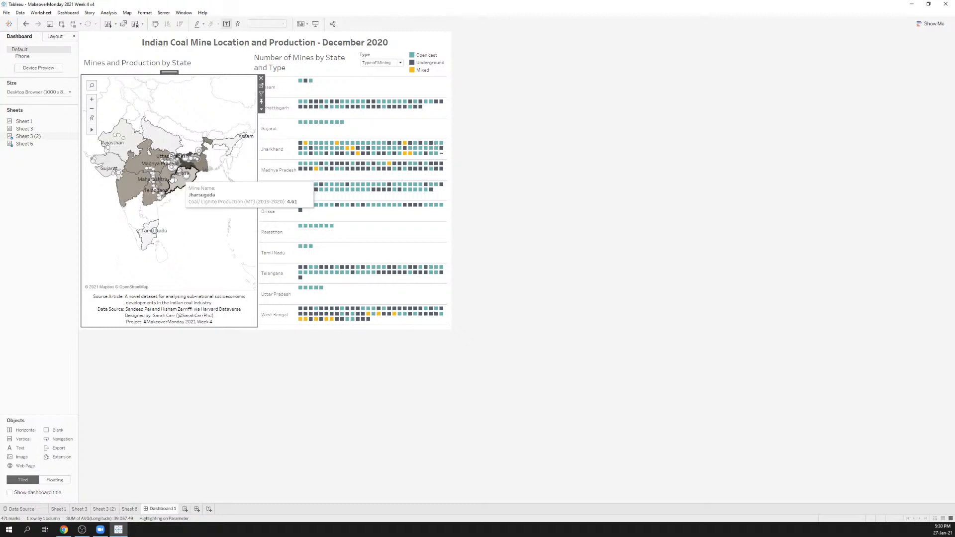
left_click(480, 250)
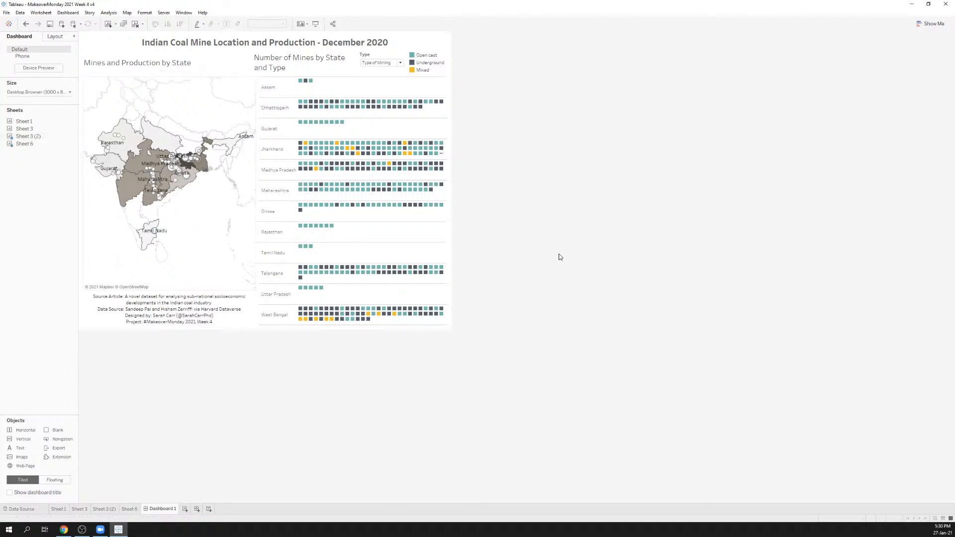
key("alt+Tab")
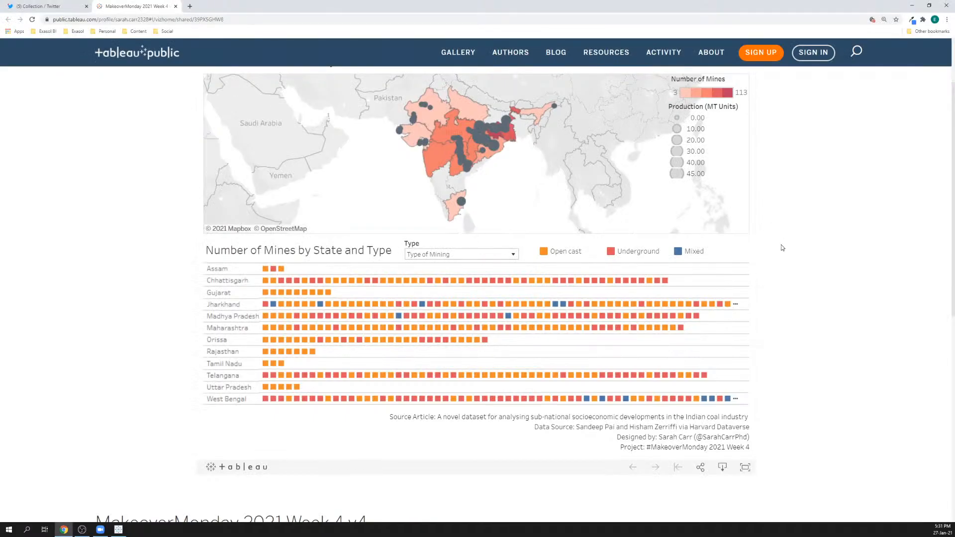
scroll(782, 248, "up", 1)
key("alt+Tab")
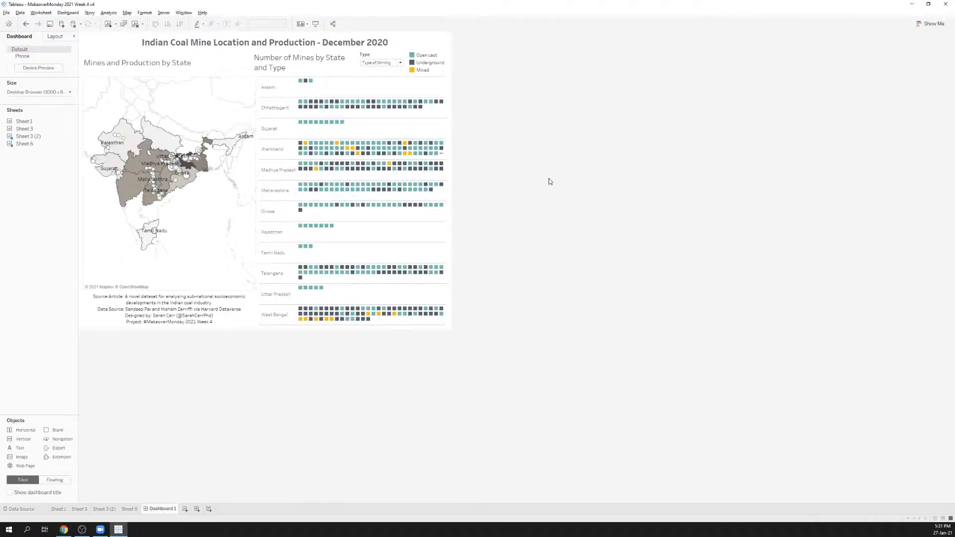
On the Number of Mines by State and Type sheet, sort Mine Name in descending order by the field Type of Mine (OC/UG/Mixed)
mouse_move(368, 169)
left_click(436, 85)
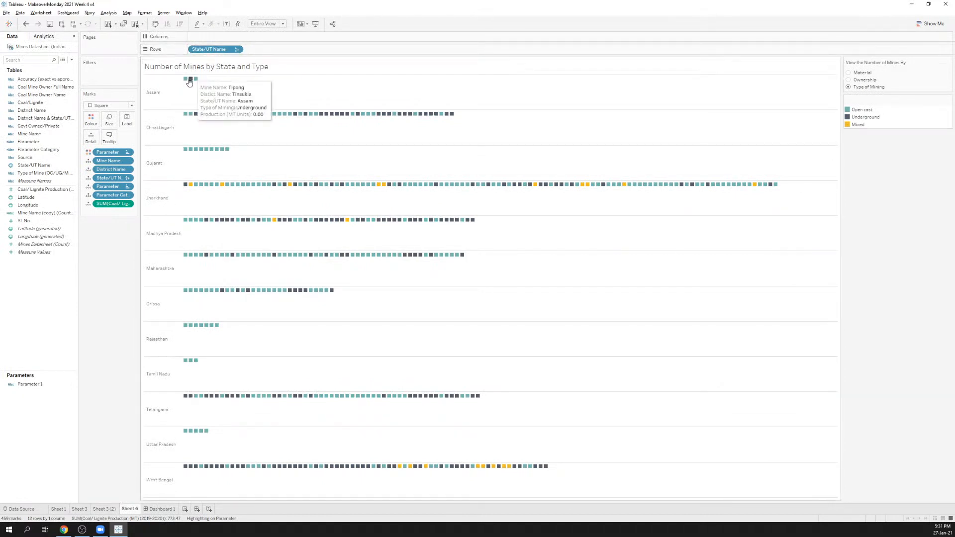
left_click(128, 161)
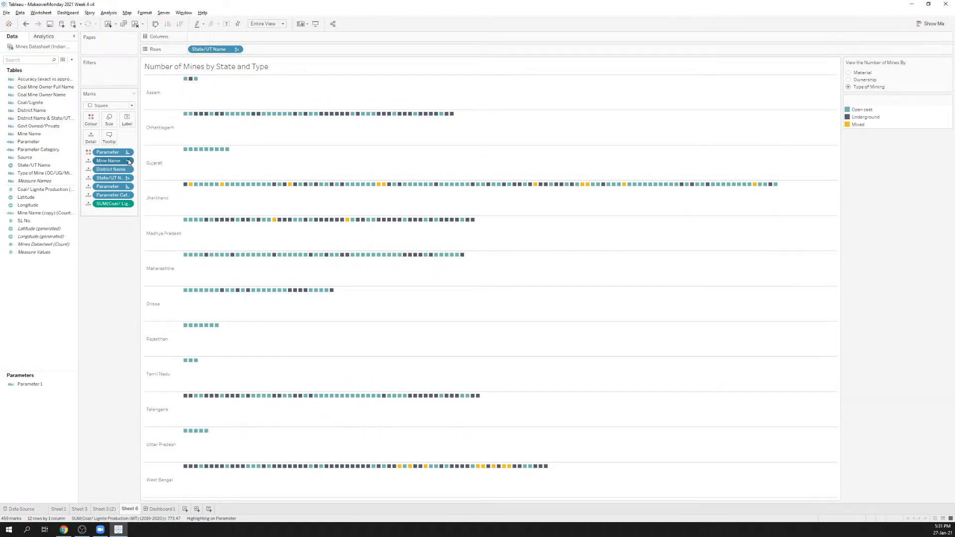
left_click(130, 201)
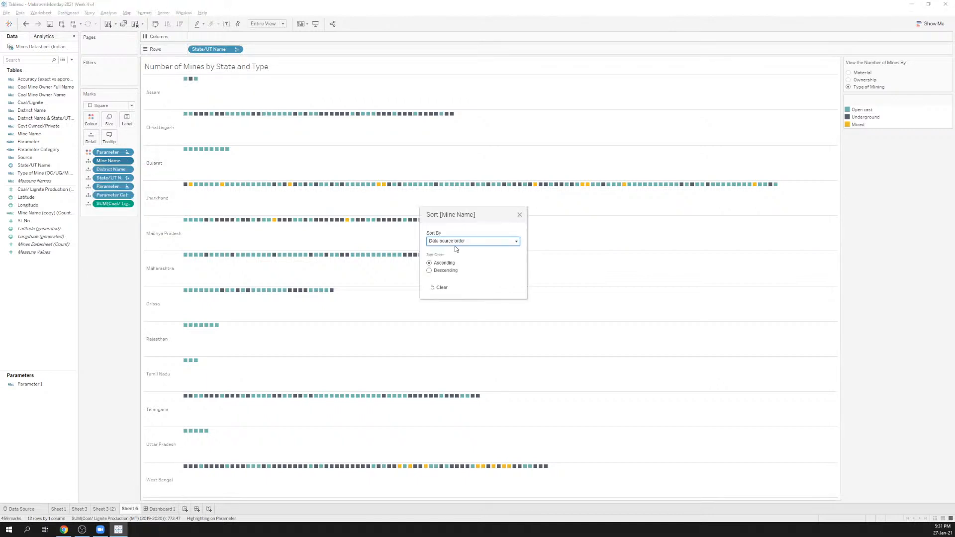
left_click(454, 242)
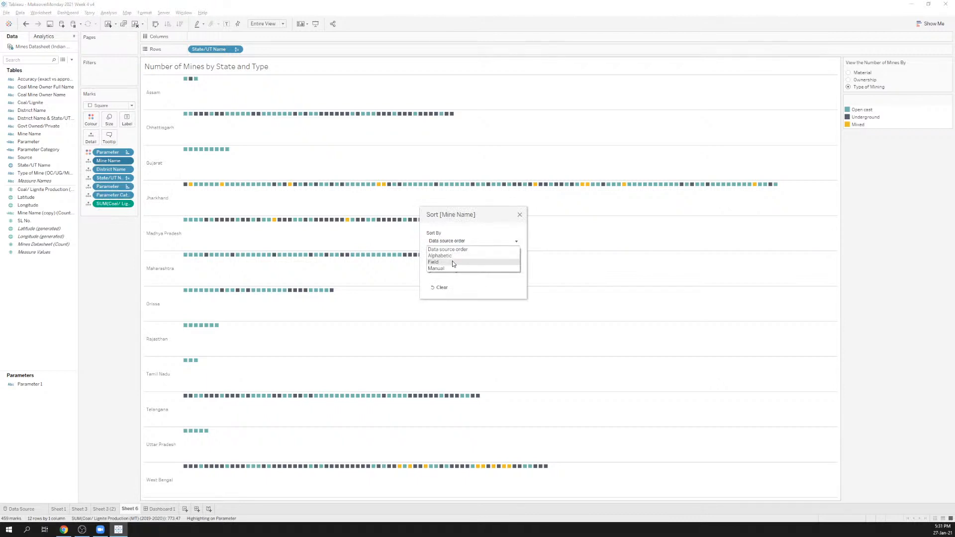
left_click(452, 261)
left_click(485, 294)
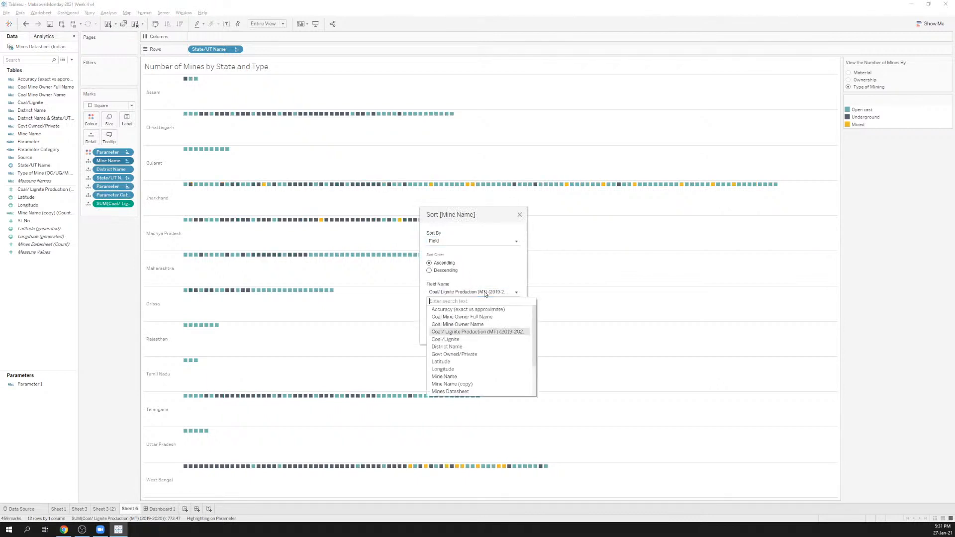
scroll(478, 378, "down", 2)
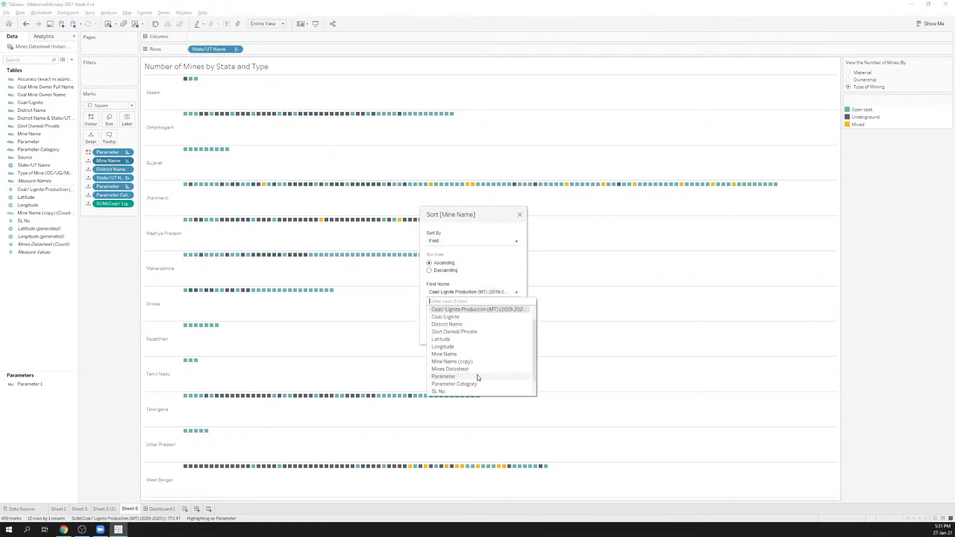
left_click(476, 391)
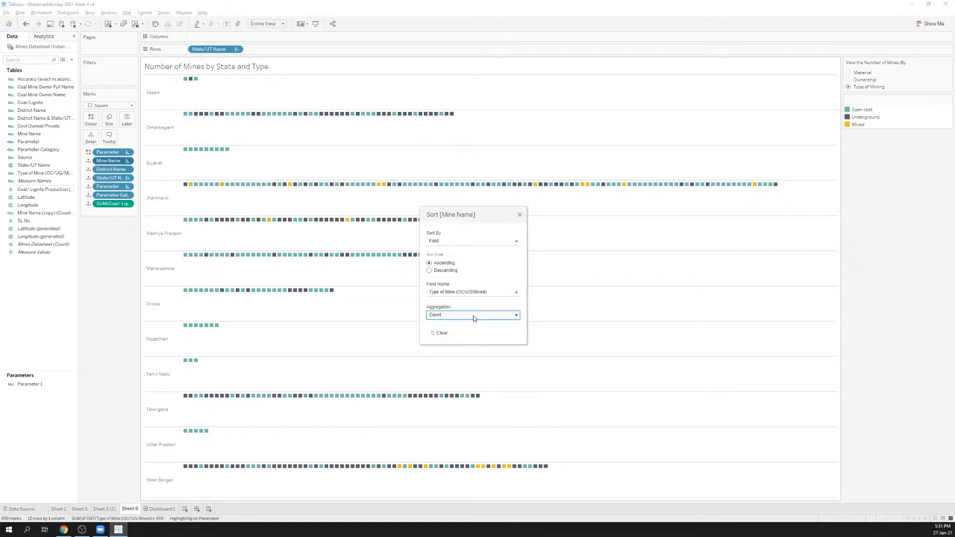
left_click(446, 270)
left_click(520, 214)
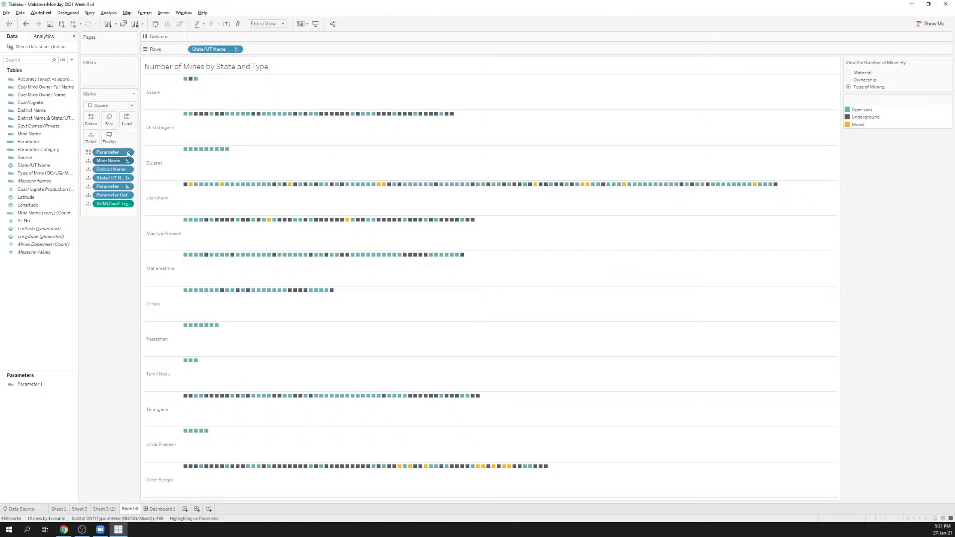
Compare the reworked dashboard with the published original in Chrome at 110% zoom, and close the original's tab
left_click(161, 507)
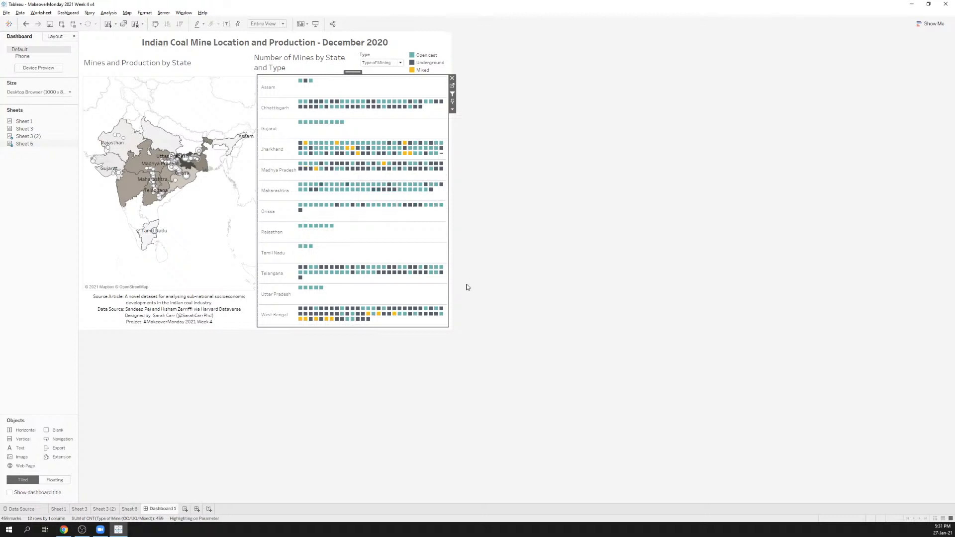
key("alt+Tab")
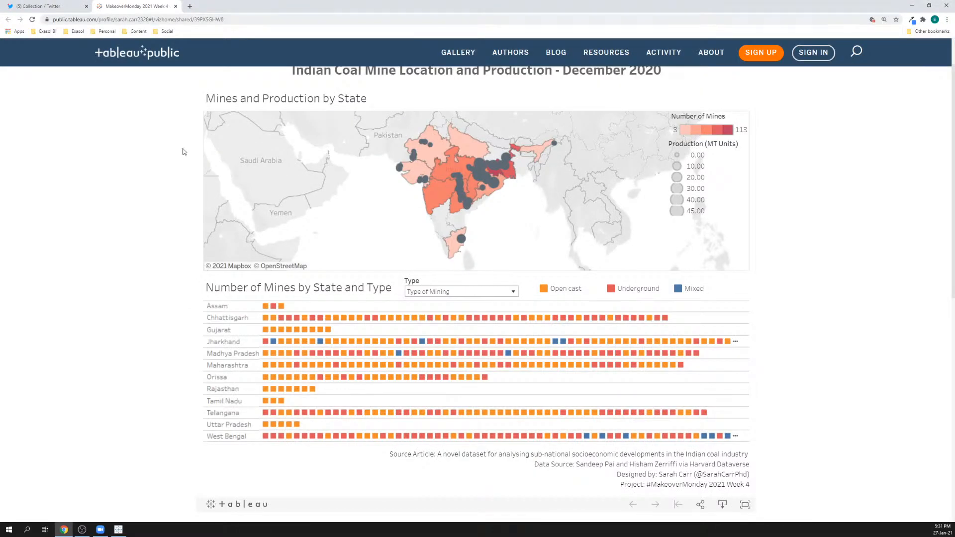
key("ctrl+minus")
key("ctrl+minus")
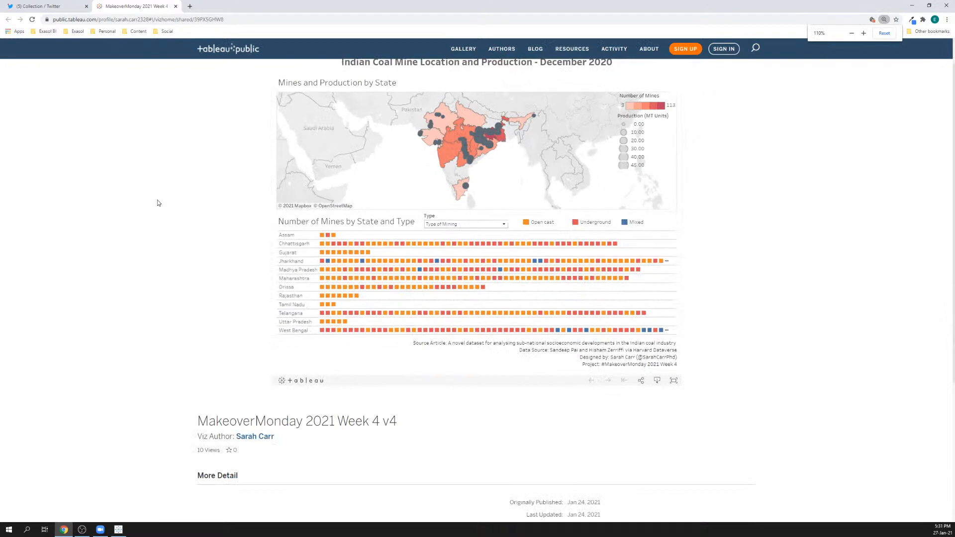
left_click(175, 6)
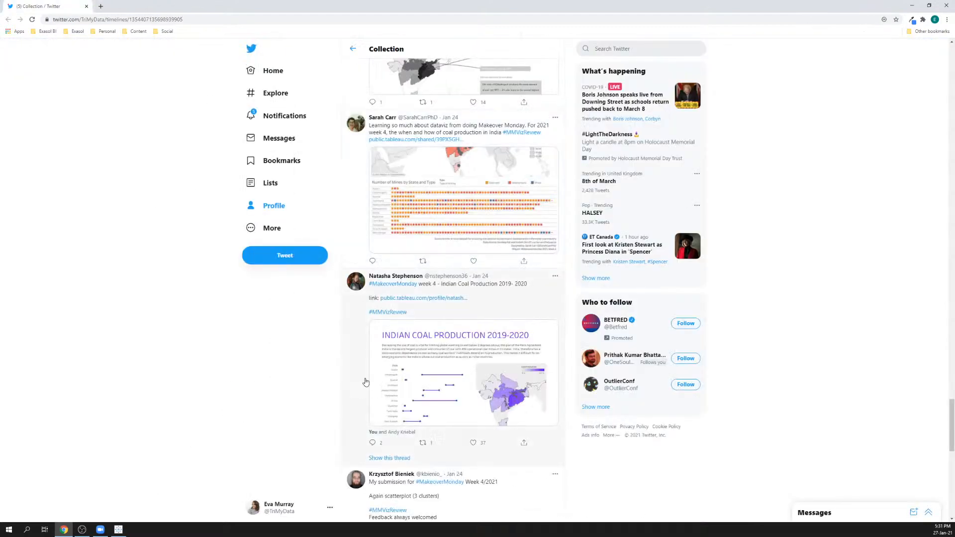
Open the visualisation The Economic Toll of Ditching Coal from the Twitter collection and show it full screen
scroll(384, 355, "up", 1)
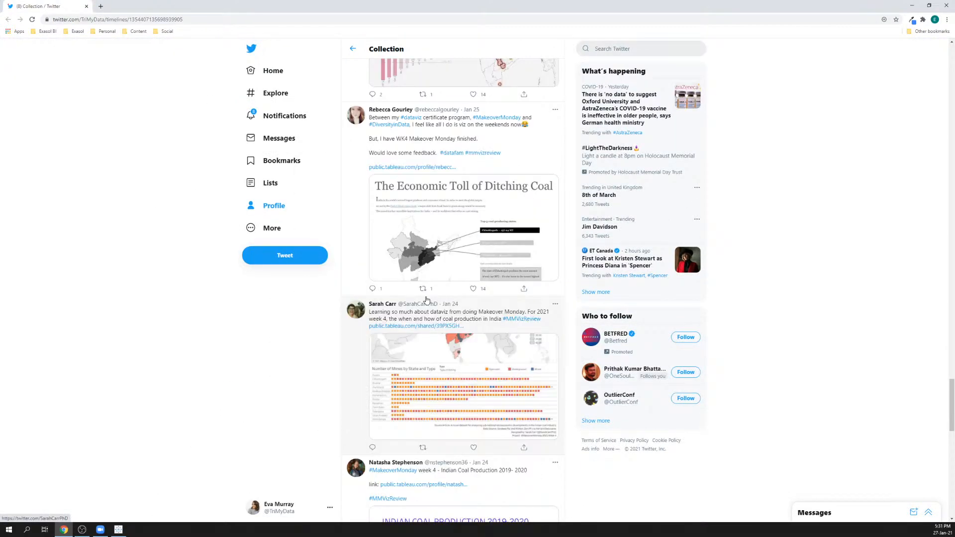
left_click(435, 167)
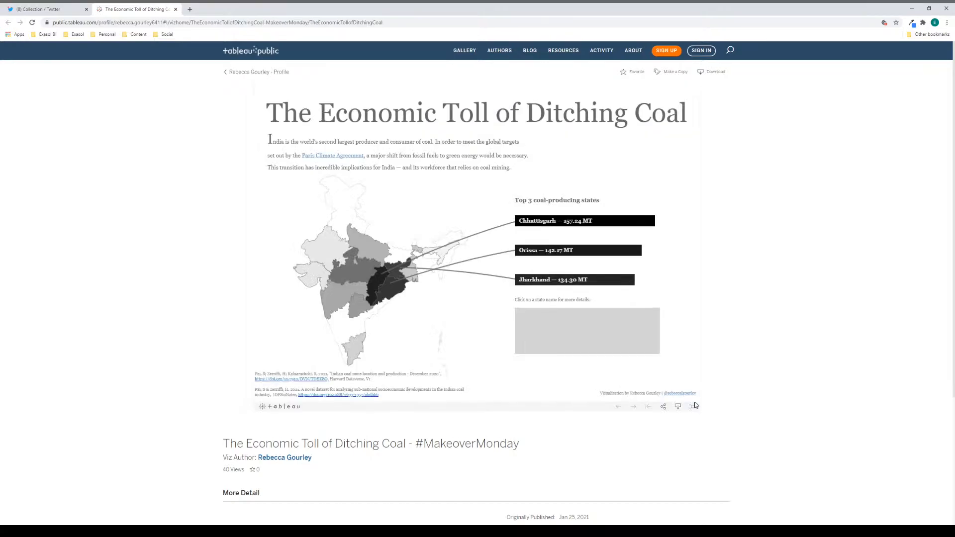
left_click(694, 400)
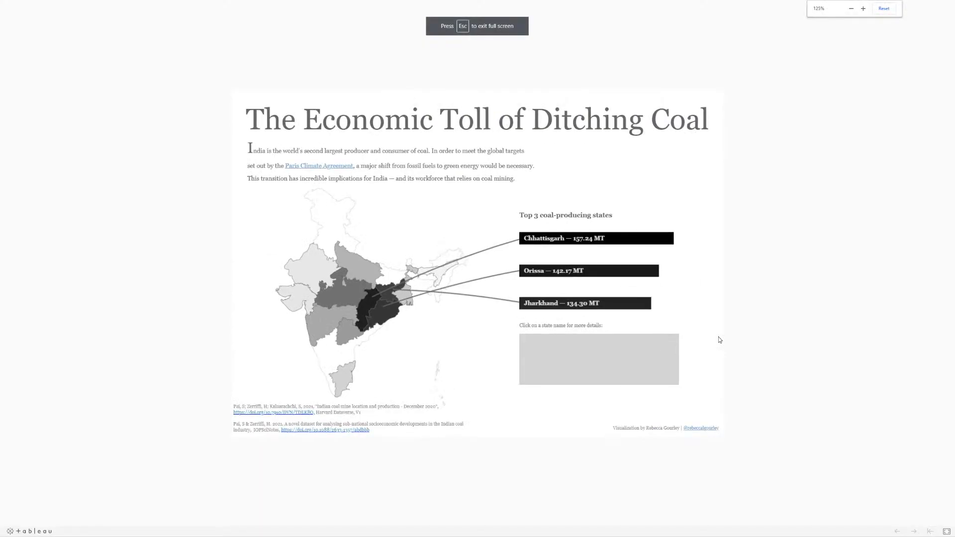